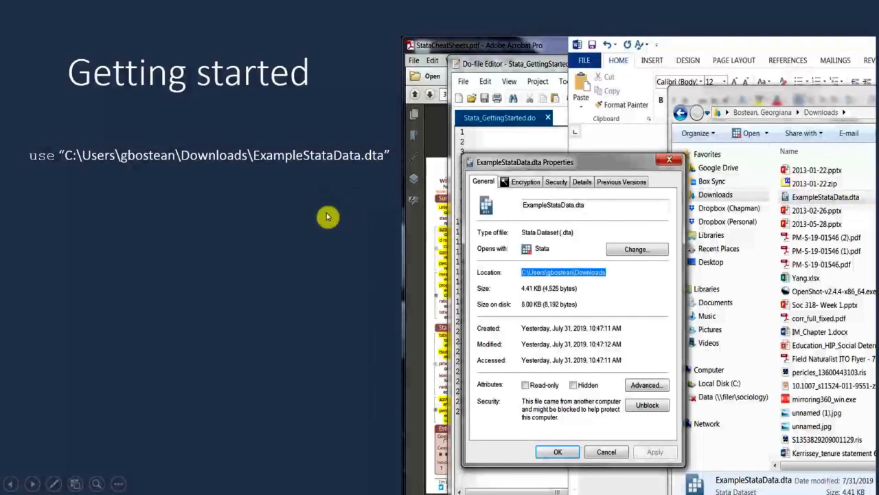
- End the slide show and minimize both the presentation and the Slides folder window
{"action": "right_click", "coordinate": [322, 216]}
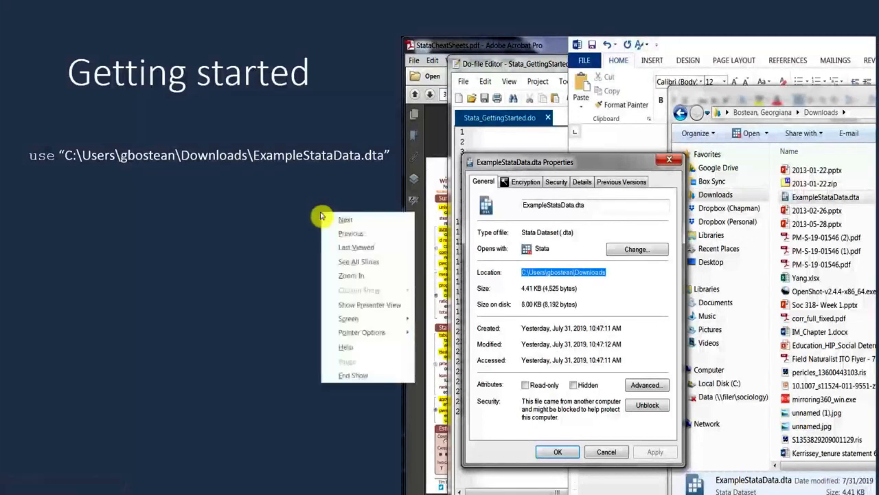
{"action": "left_click", "coordinate": [367, 375]}
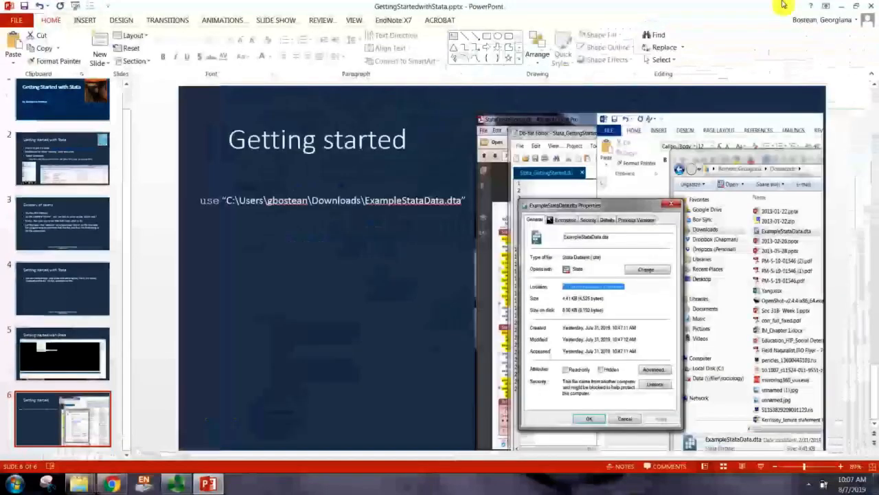
{"action": "left_click", "coordinate": [846, 5]}
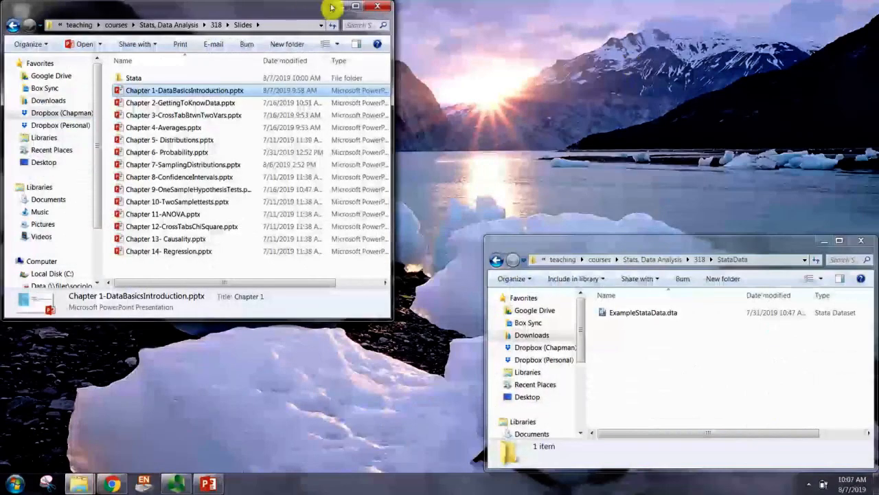
{"action": "left_click", "coordinate": [337, 8]}
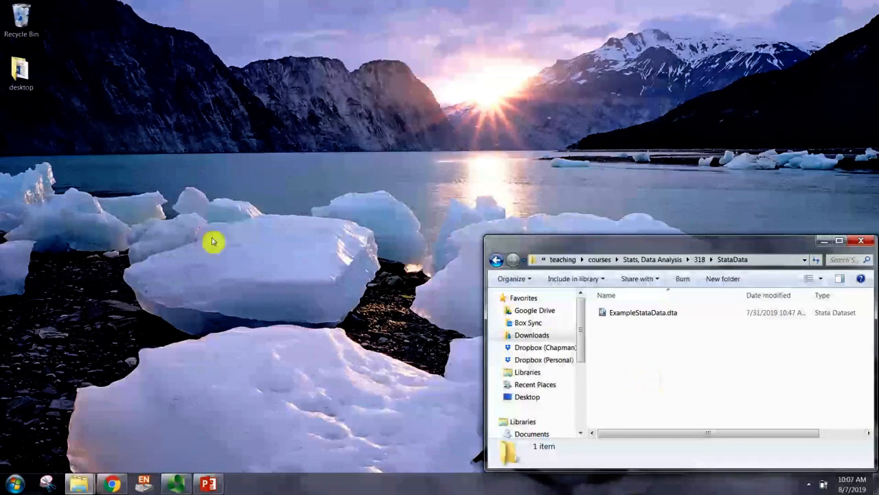
- Check the browser, return to PowerPoint, and open the website hyperlink beside "Where to get the data" on slide 2
{"action": "left_click", "coordinate": [110, 485]}
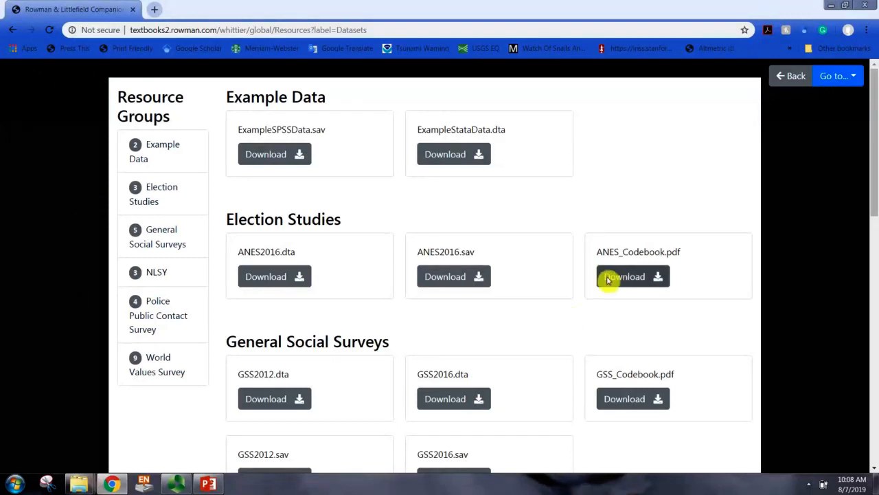
{"action": "left_click", "coordinate": [209, 484]}
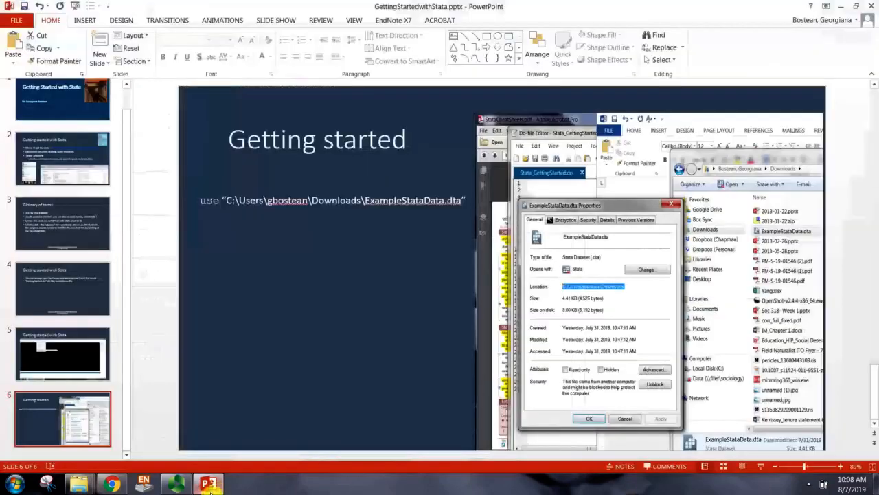
{"action": "left_click", "coordinate": [60, 201]}
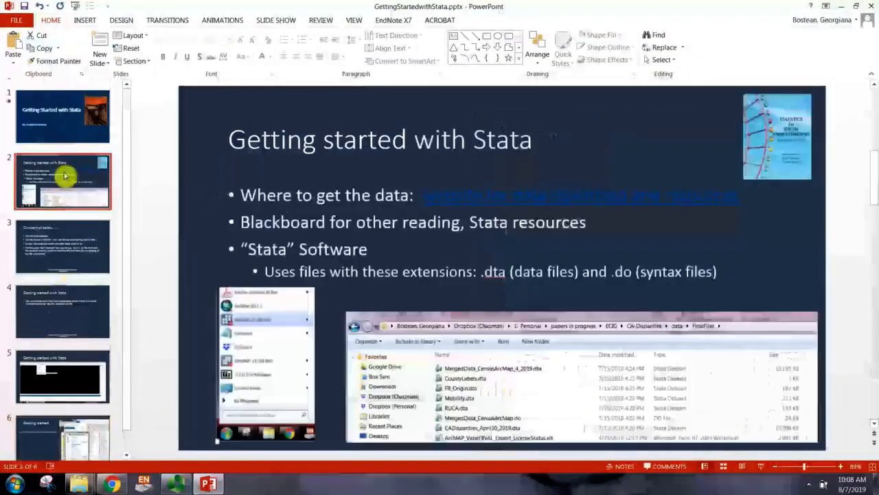
{"action": "left_click", "coordinate": [579, 202]}
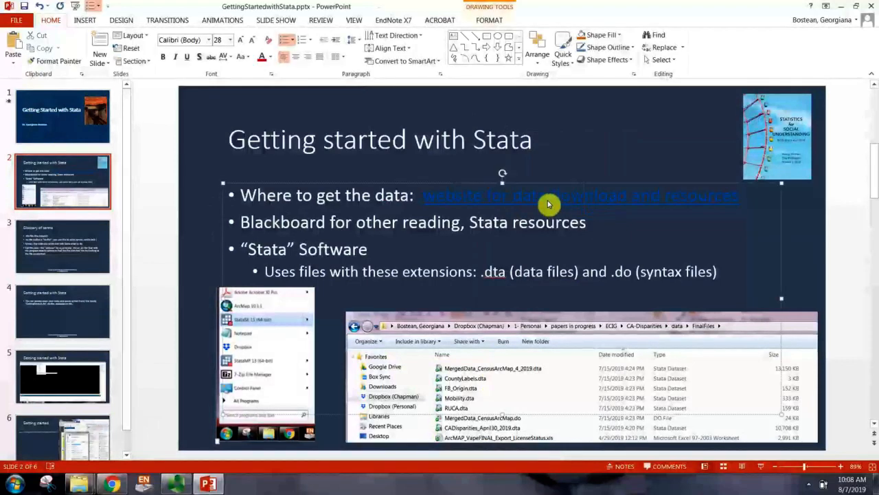
{"action": "right_click", "coordinate": [546, 202]}
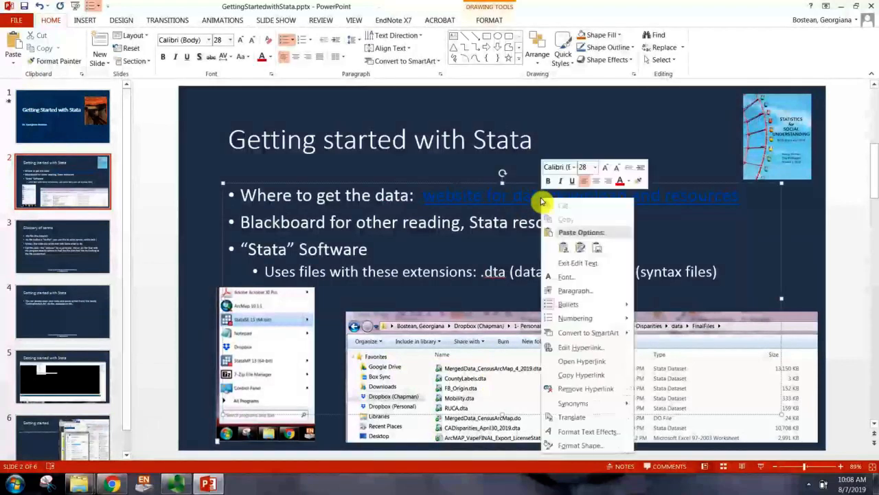
{"action": "left_click", "coordinate": [594, 362]}
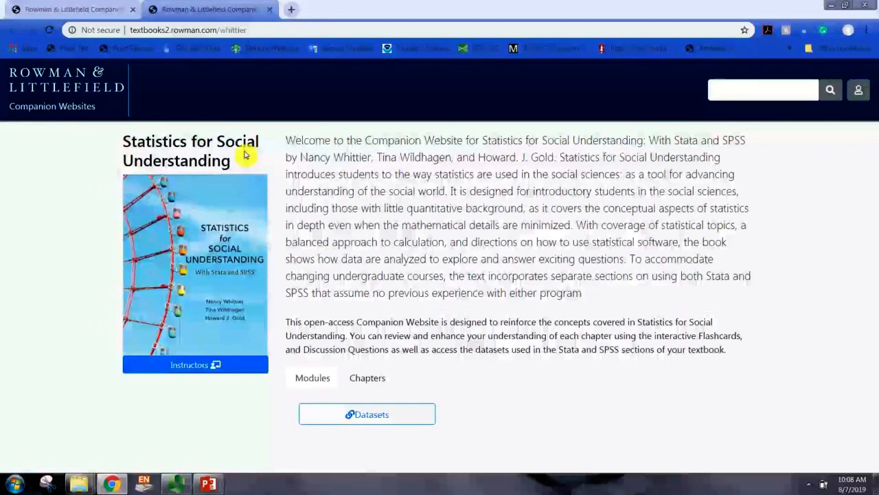
- Search the web for "statistics for social understanding" in a new browser tab
{"action": "left_click", "coordinate": [289, 14]}
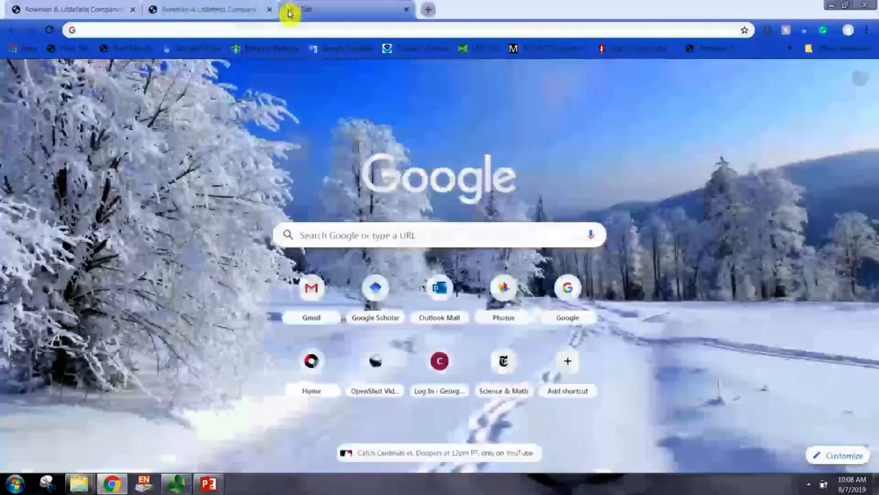
{"action": "type", "text": "stats"}
{"action": "key", "text": "BackSpace"}
{"action": "key", "text": "BackSpace"}
{"action": "type", "text": "istics for "}
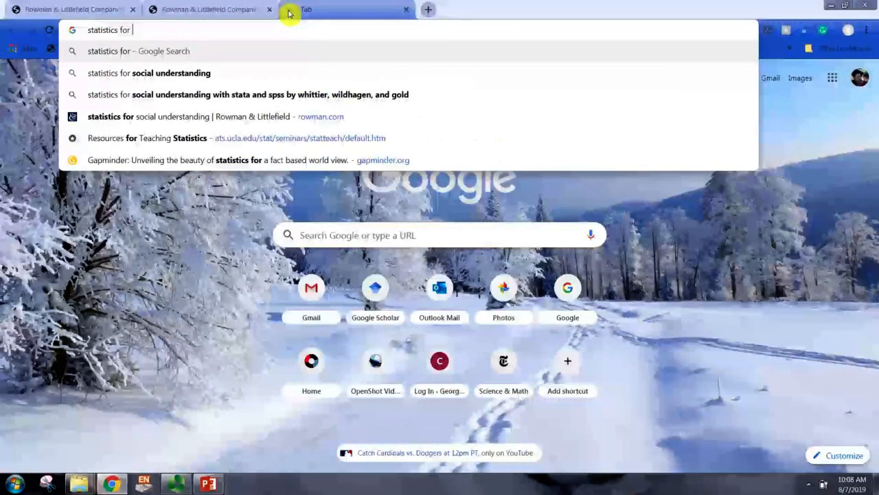
{"action": "type", "text": "social und"}
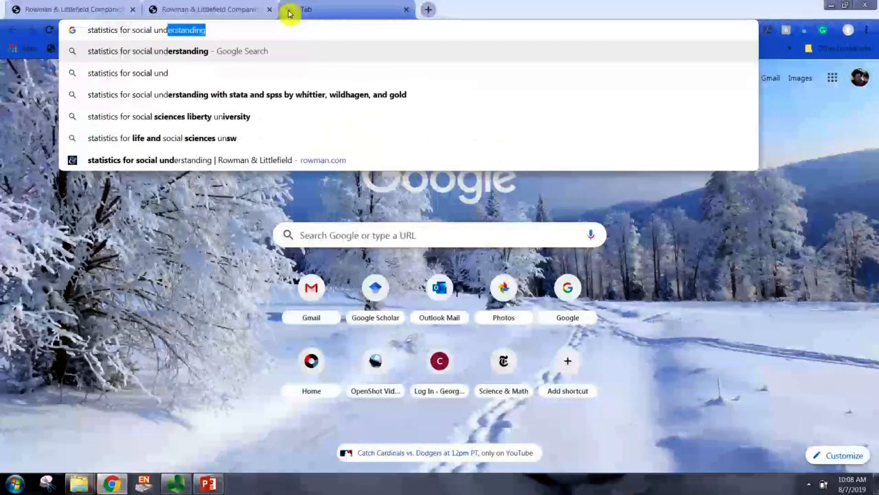
{"action": "type", "text": "erstand"}
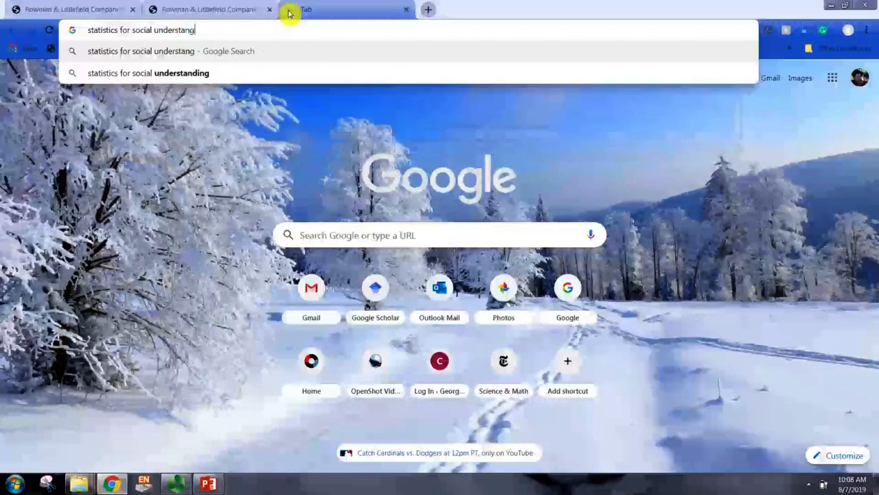
{"action": "key", "text": "Return"}
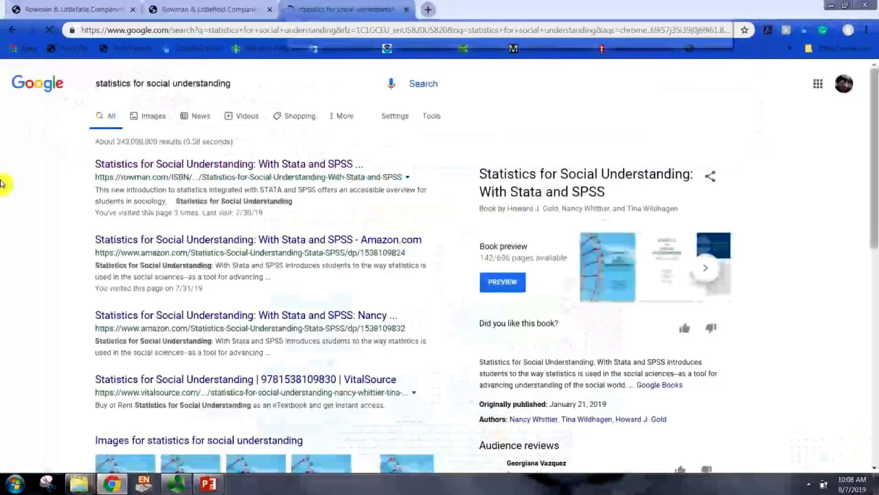
- Open the book's rowman.com page and follow the Companion Website link in its student resources
{"action": "left_click", "coordinate": [268, 162]}
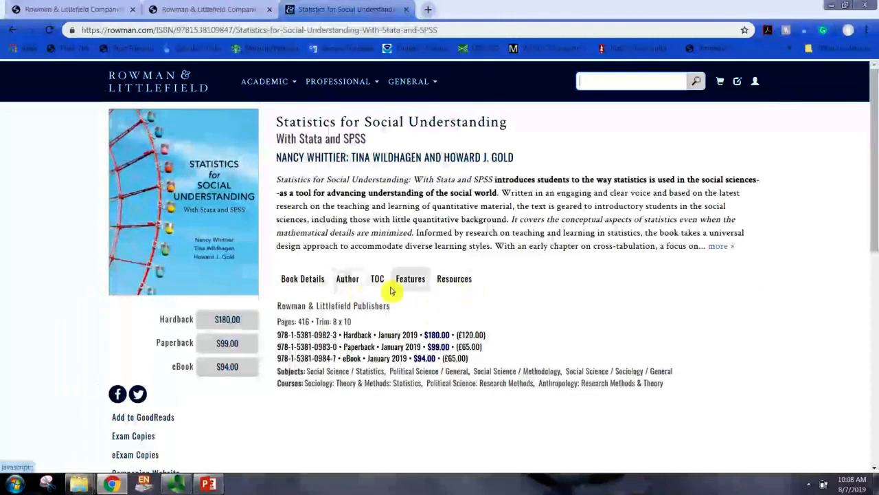
{"action": "left_click", "coordinate": [455, 281]}
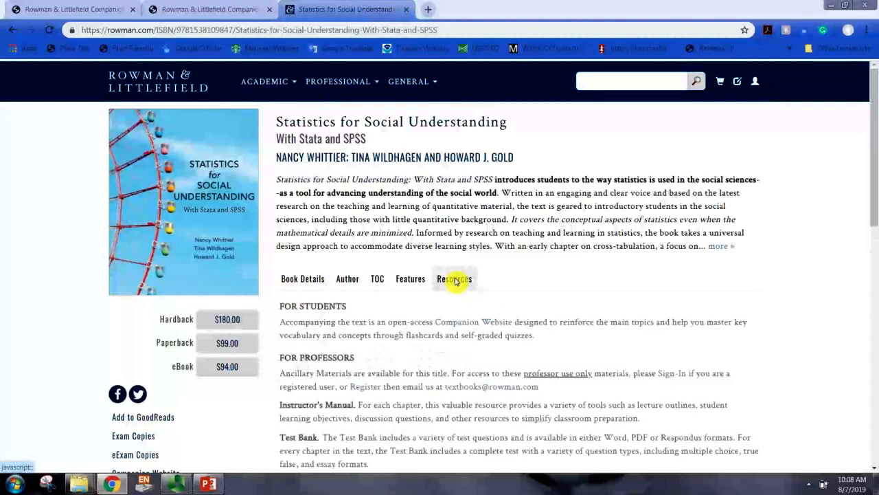
{"action": "scroll", "coordinate": [384, 272], "scroll_direction": "down", "scroll_amount": 2}
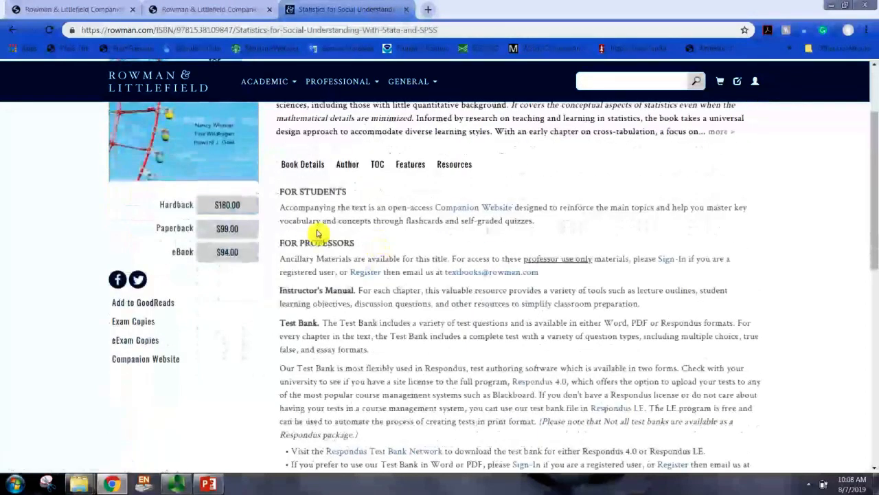
{"action": "scroll", "coordinate": [317, 234], "scroll_direction": "down", "scroll_amount": 1}
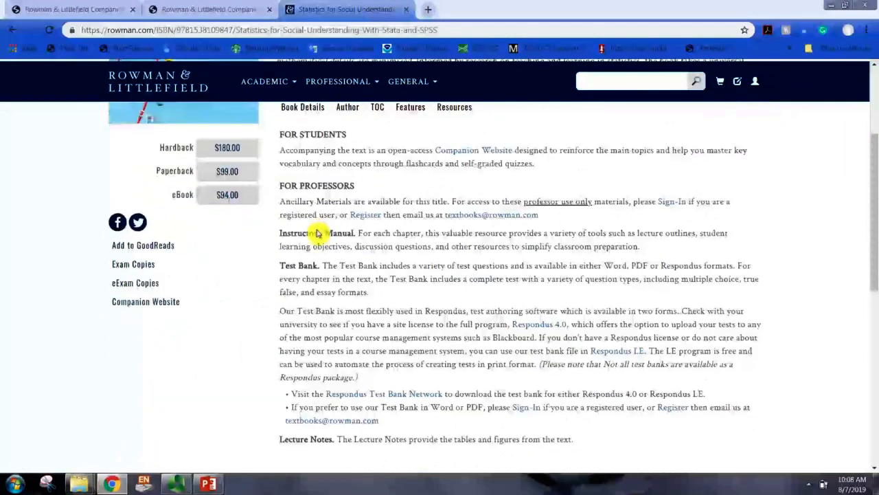
{"action": "left_click", "coordinate": [464, 151]}
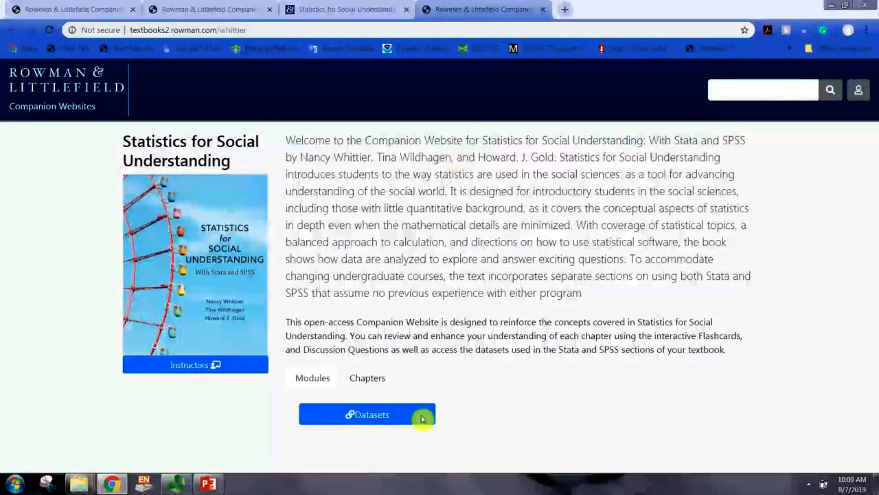
- Open the companion site's Datasets page and download ExampleStataData.dta from the Example Data group
{"action": "left_click", "coordinate": [351, 415]}
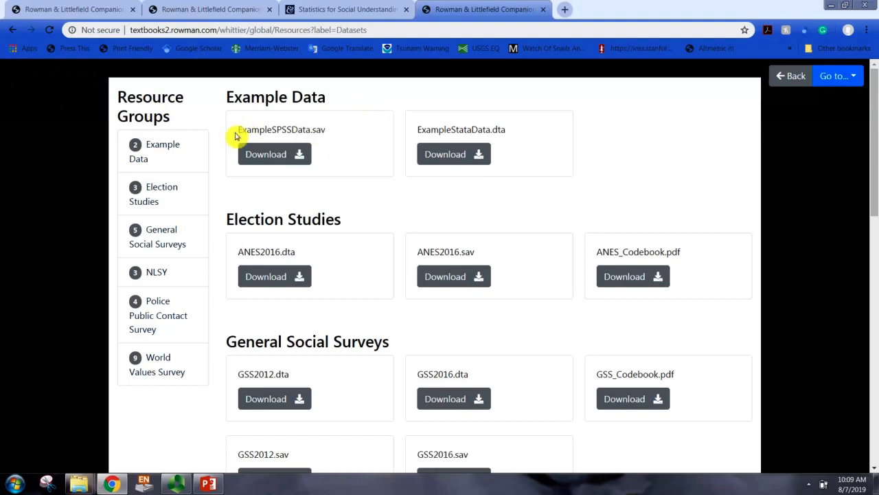
{"action": "left_click_drag", "start_coordinate": [240, 132], "coordinate": [310, 132]}
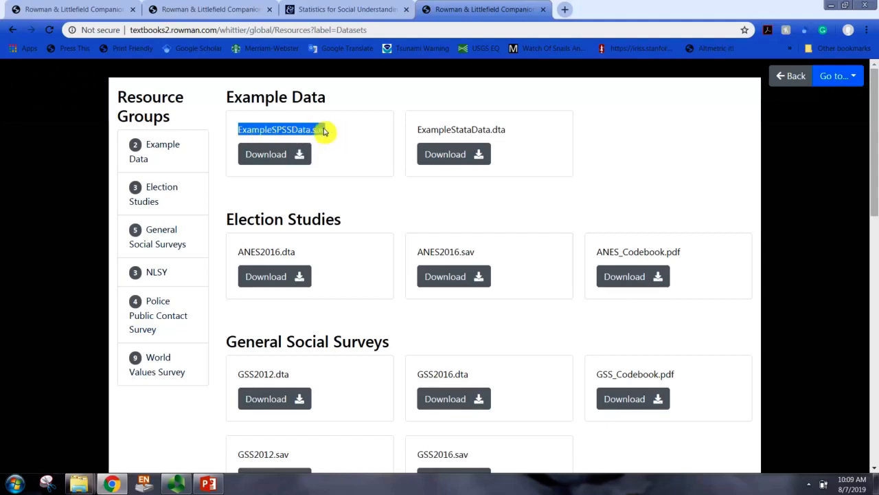
{"action": "left_click", "coordinate": [322, 131]}
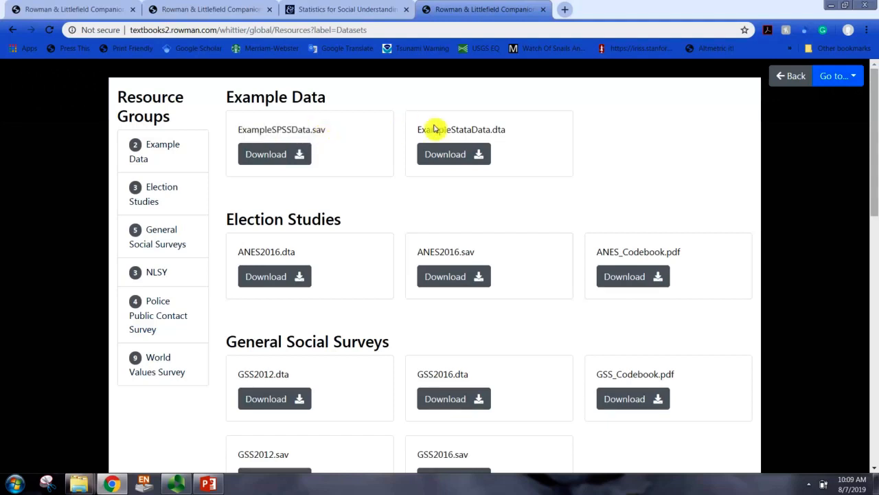
{"action": "mouse_move", "coordinate": [419, 129]}
{"action": "left_mouse_down"}
{"action": "mouse_move", "coordinate": [496, 135]}
{"action": "mouse_move", "coordinate": [422, 142]}
{"action": "left_mouse_up"}
{"action": "left_click", "coordinate": [505, 134]}
{"action": "triple_click", "coordinate": [408, 137]}
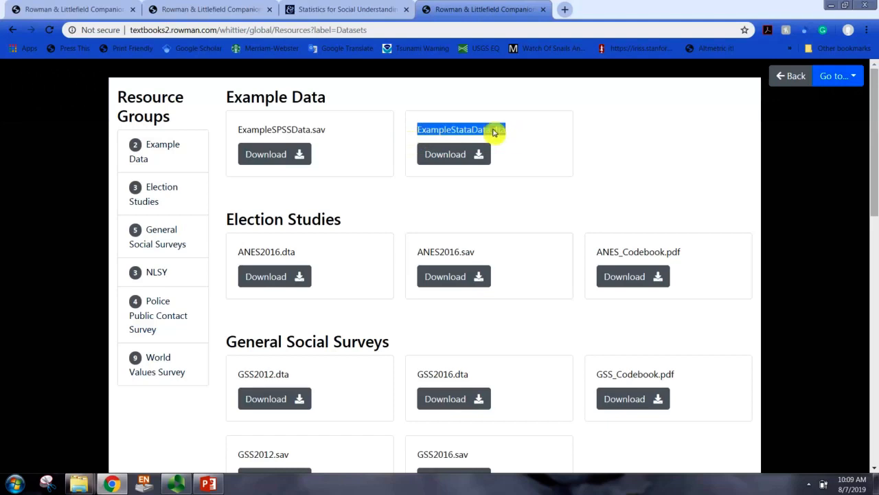
{"action": "left_click", "coordinate": [544, 161]}
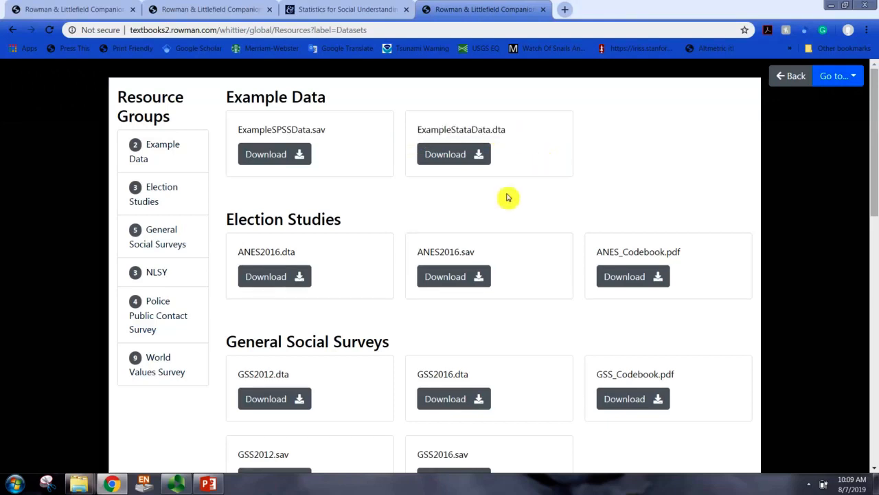
{"action": "left_click", "coordinate": [449, 154]}
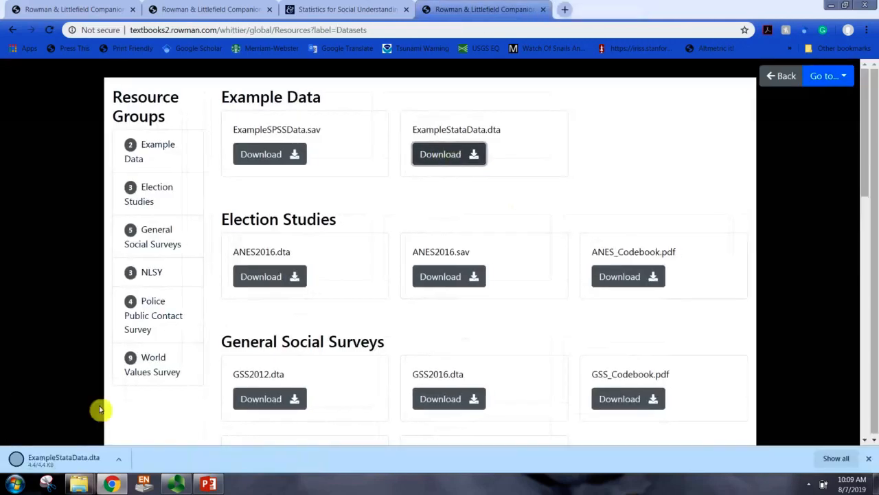
- Show the Downloads folder in the open File Explorer window, and move and enlarge the window to list more files
{"action": "mouse_move", "coordinate": [77, 486]}
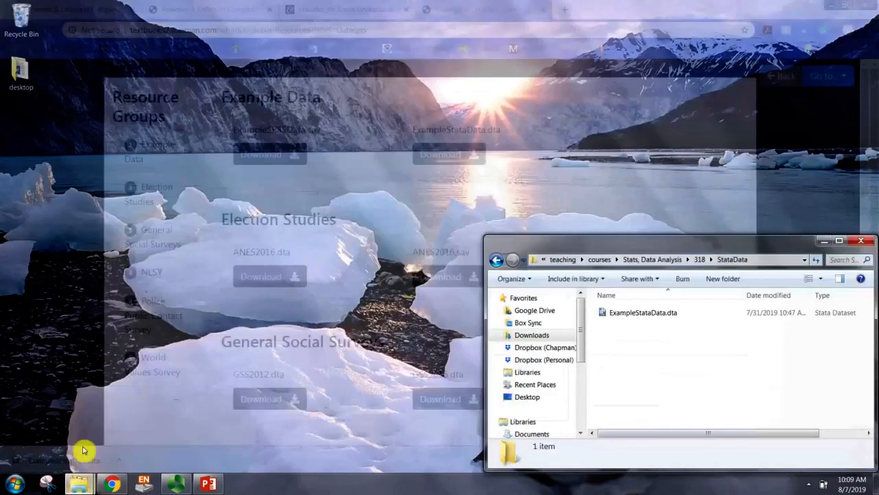
{"action": "left_click", "coordinate": [85, 450]}
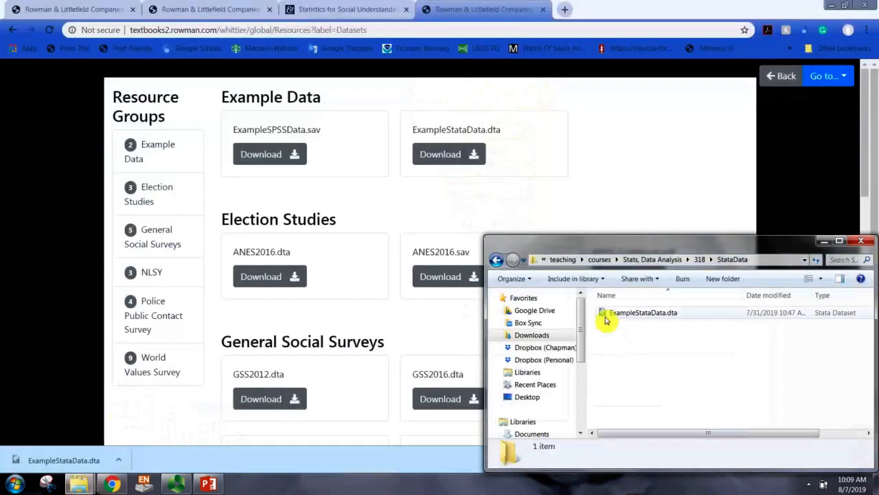
{"action": "left_click", "coordinate": [554, 335]}
{"action": "left_click_drag", "start_coordinate": [558, 252], "coordinate": [502, 187]}
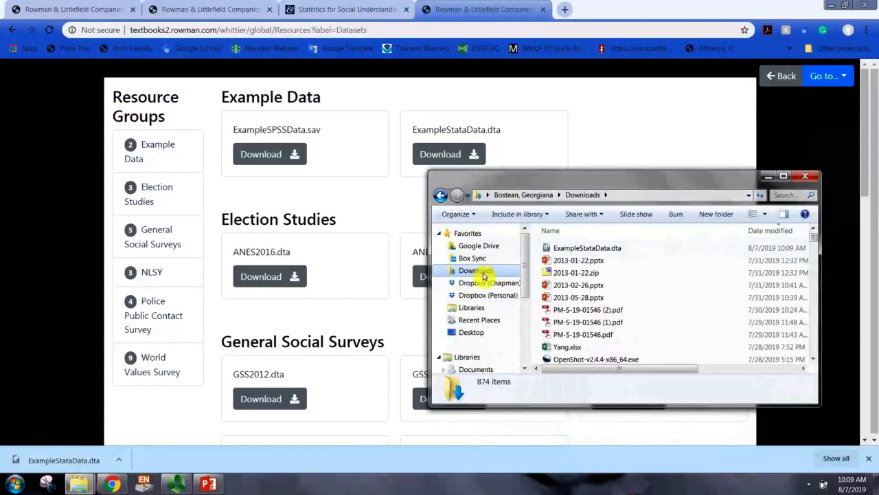
{"action": "left_click_drag", "start_coordinate": [821, 410], "coordinate": [832, 479]}
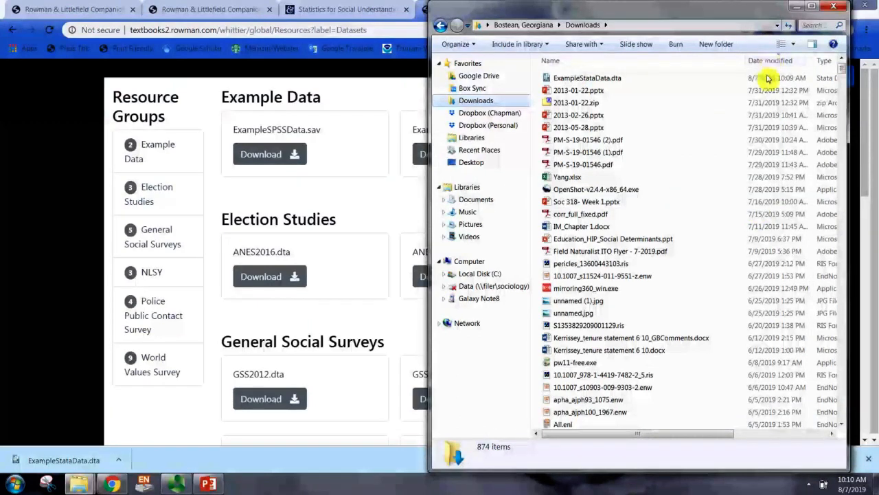
- Try to open the downloaded ExampleStataData.dta in its default Stata program, and close Stata
{"action": "left_click", "coordinate": [571, 79]}
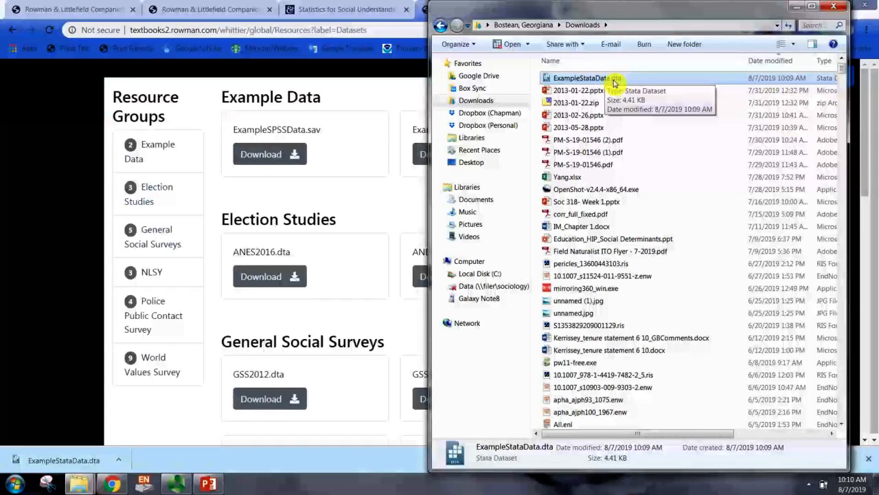
{"action": "double_click", "coordinate": [613, 80]}
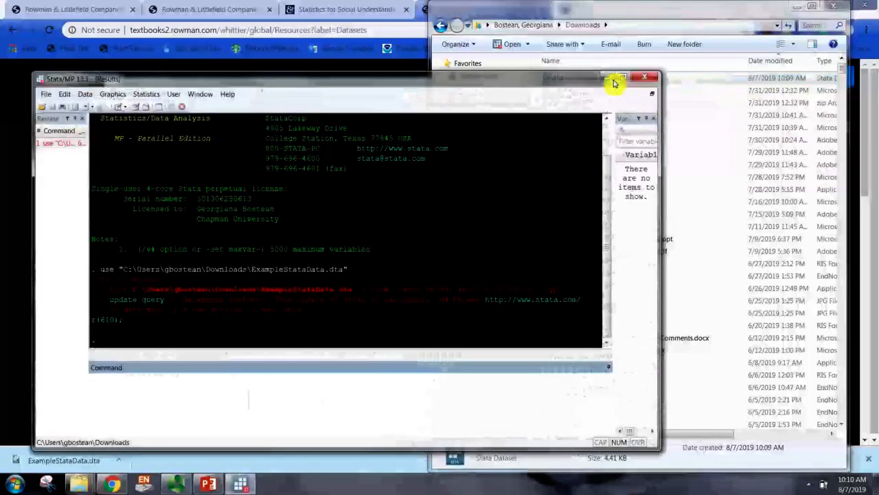
{"action": "left_click", "coordinate": [644, 77]}
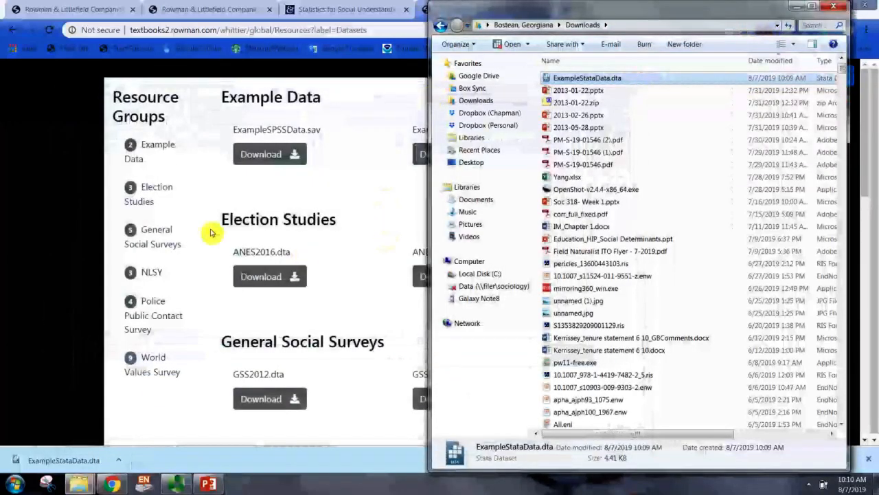
- Open ExampleStataData.dta with the second Stata program offered for the file, Stata/SE 15.1, and widen its Variables pane
{"action": "right_click", "coordinate": [595, 81]}
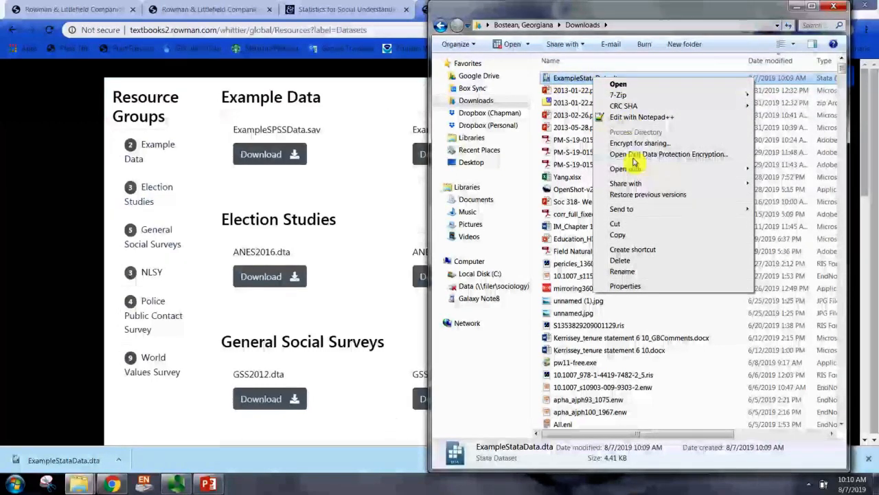
{"action": "mouse_move", "coordinate": [637, 175]}
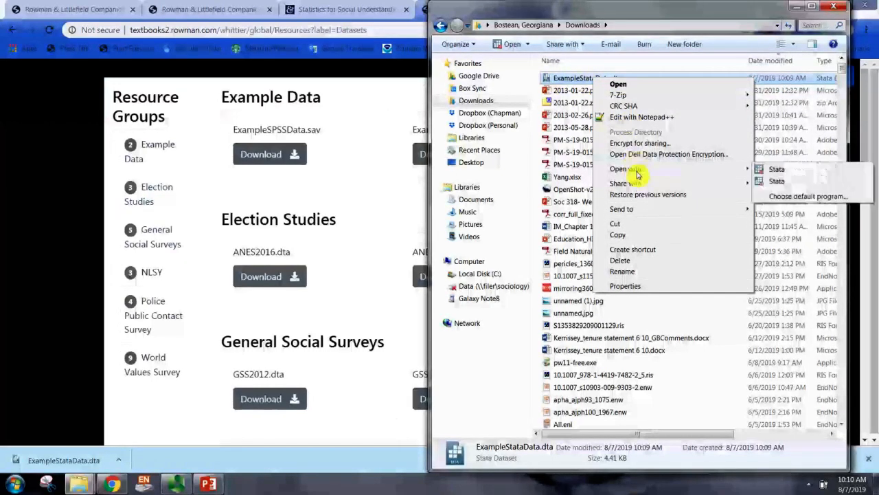
{"action": "left_click", "coordinate": [777, 181]}
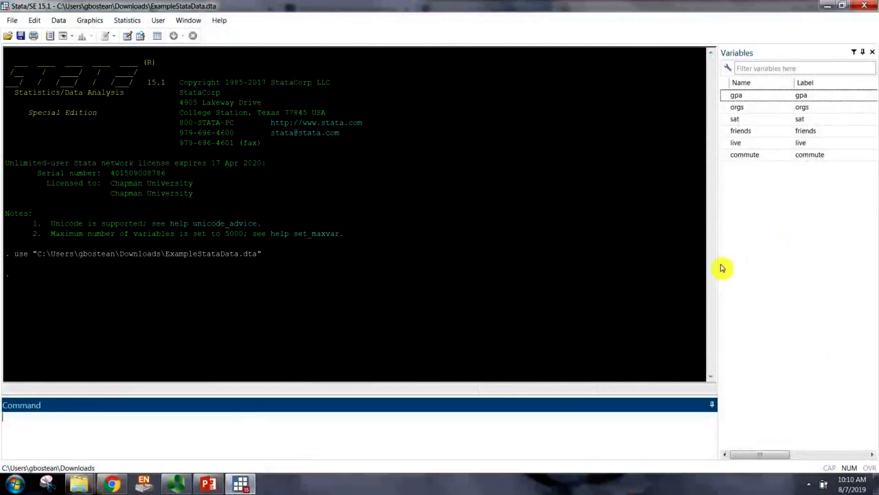
{"action": "left_click_drag", "start_coordinate": [719, 268], "coordinate": [663, 266]}
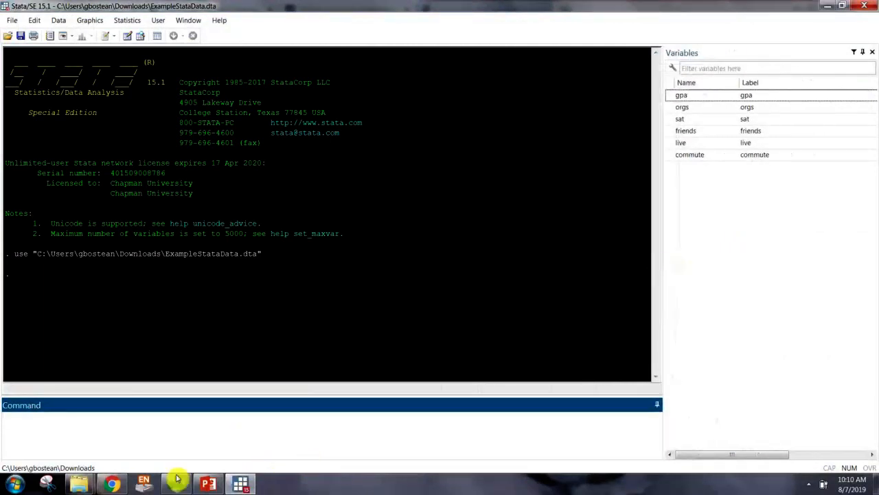
- Bring back the Downloads folder window, select ExampleStataData.dta, widen the window to show its file details, and minimize it
{"action": "mouse_move", "coordinate": [79, 485]}
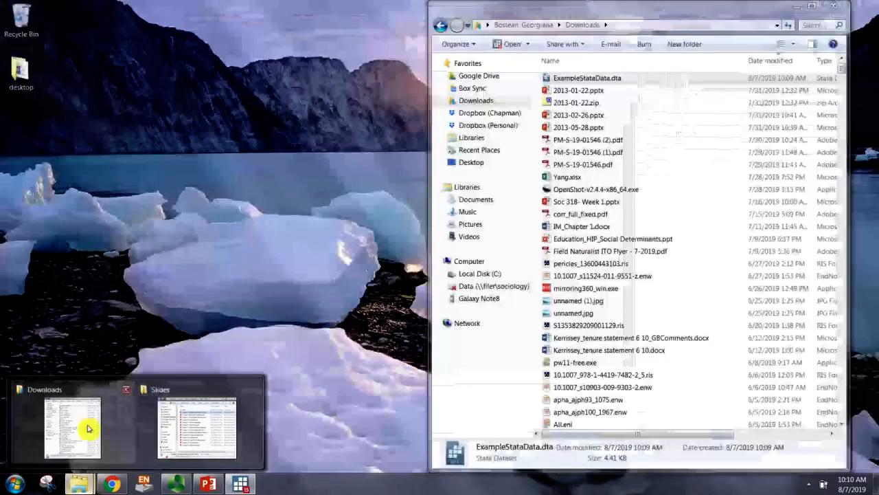
{"action": "left_click", "coordinate": [88, 429]}
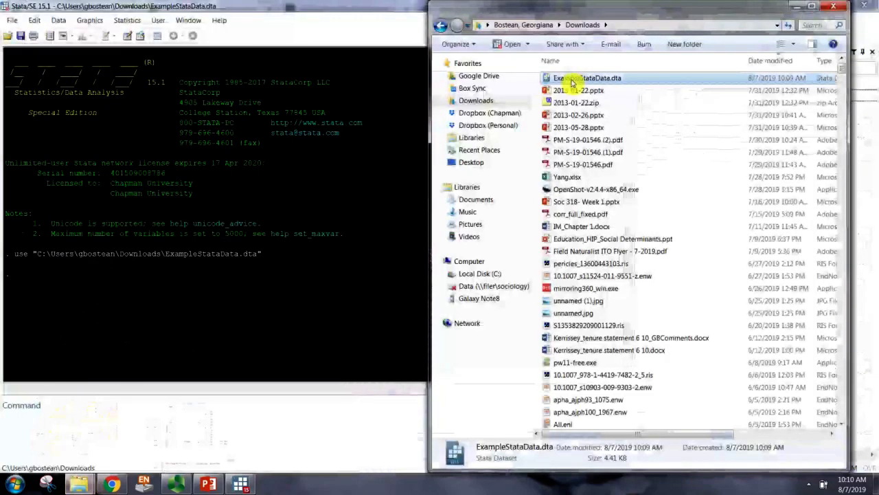
{"action": "left_click", "coordinate": [590, 81]}
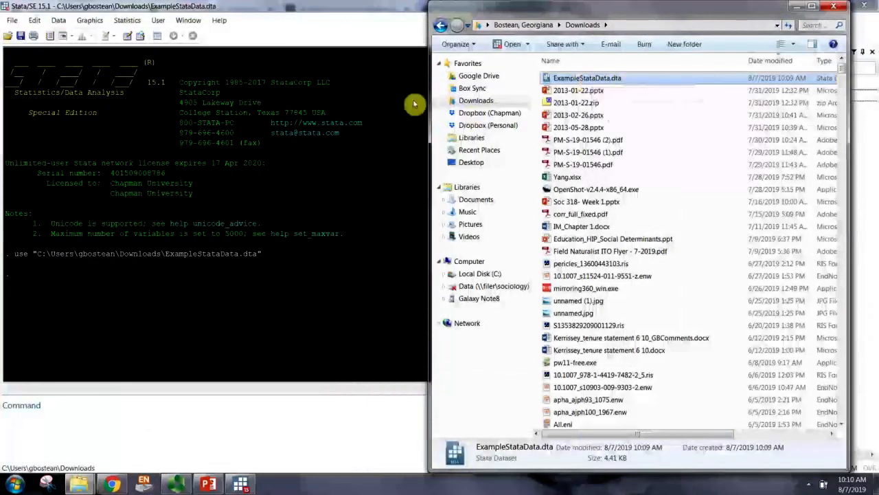
{"action": "left_click_drag", "start_coordinate": [431, 105], "coordinate": [308, 110]}
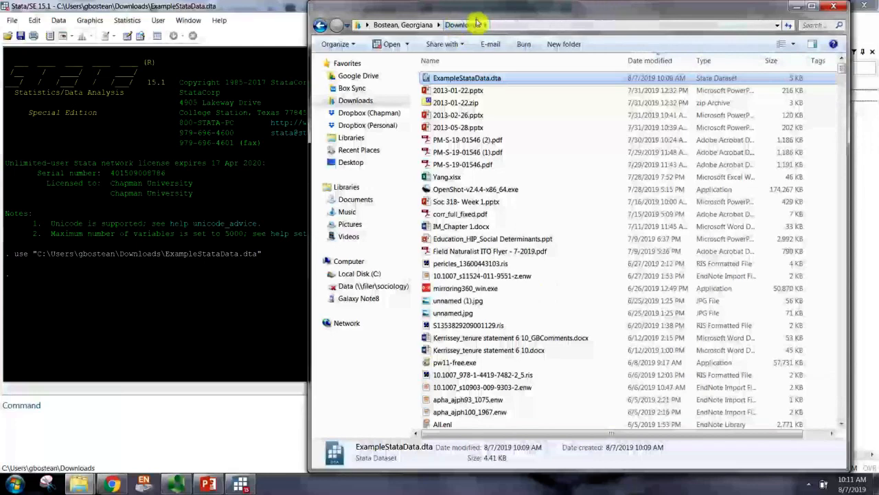
{"action": "left_click", "coordinate": [798, 8]}
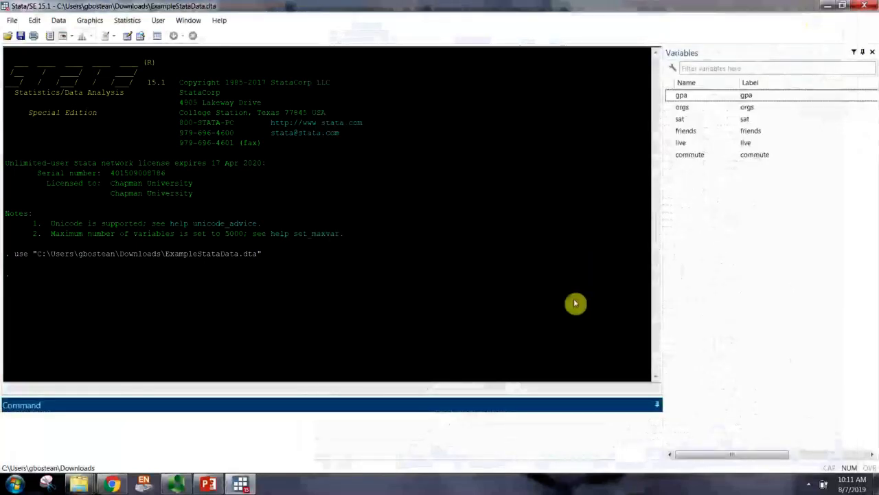
- Run the browse command to view the dataset, and place the Data Editor window over the maximized main Stata window
{"action": "left_click", "coordinate": [435, 442]}
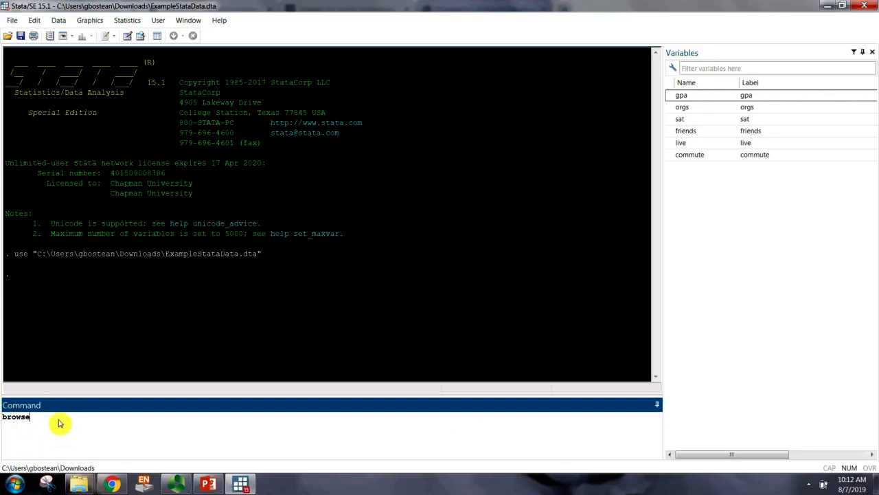
{"action": "key", "text": "Return"}
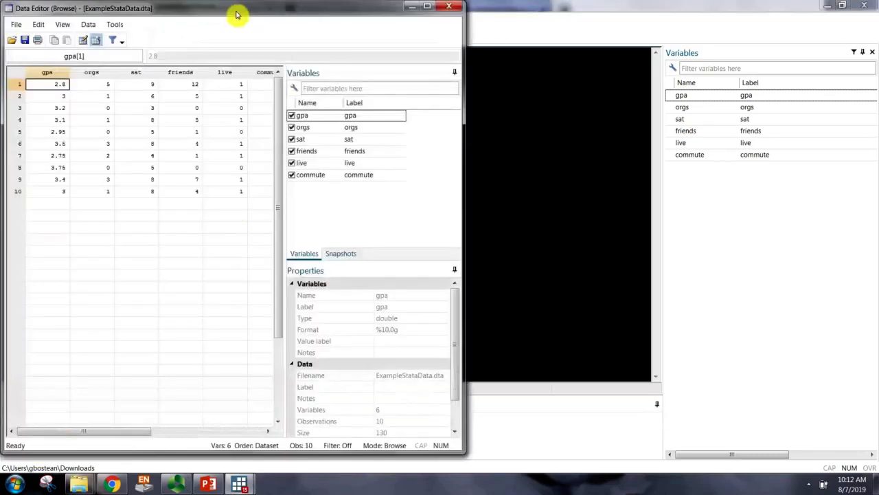
{"action": "left_click_drag", "start_coordinate": [236, 12], "coordinate": [370, 11]}
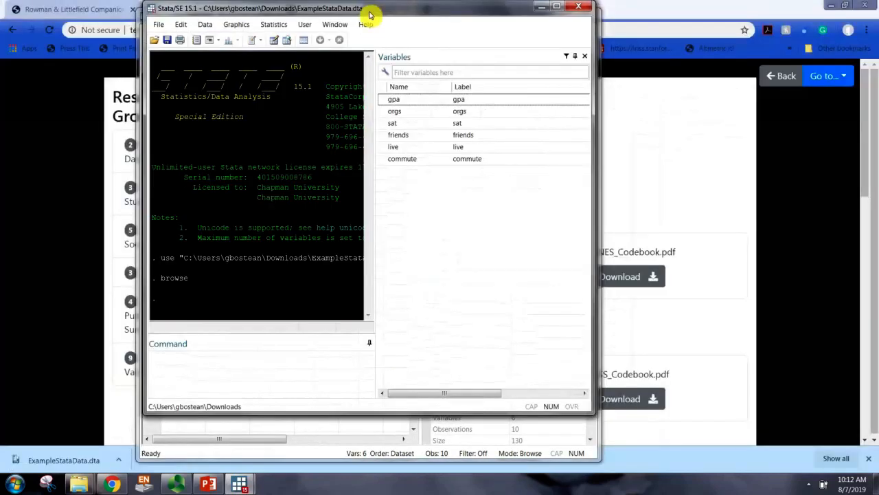
{"action": "left_click", "coordinate": [555, 6]}
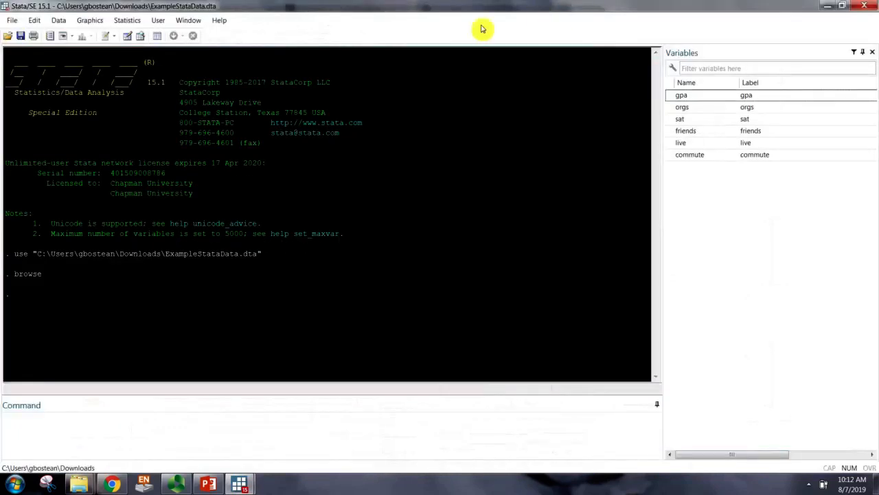
{"action": "left_click", "coordinate": [240, 483]}
{"action": "left_click_drag", "start_coordinate": [359, 24], "coordinate": [391, 70]}
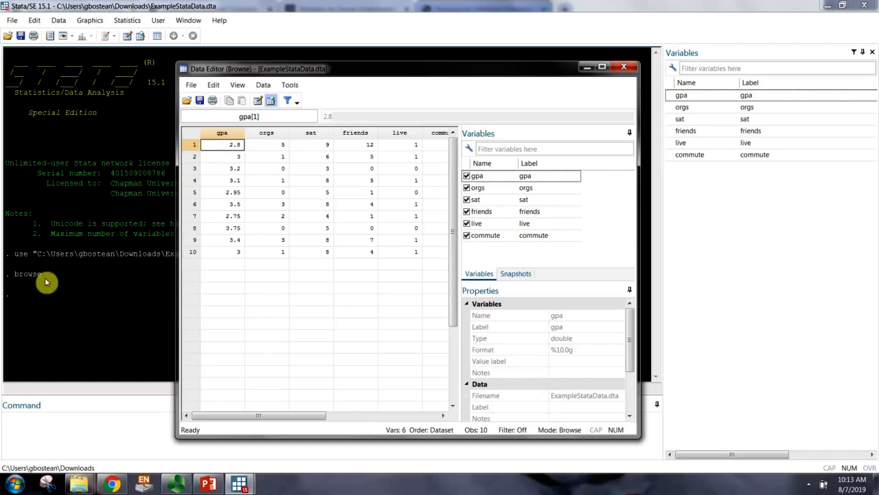
- Widen the Data Editor window on both sides so that every variable column through commute fits in view
{"action": "left_click_drag", "start_coordinate": [177, 290], "coordinate": [96, 276]}
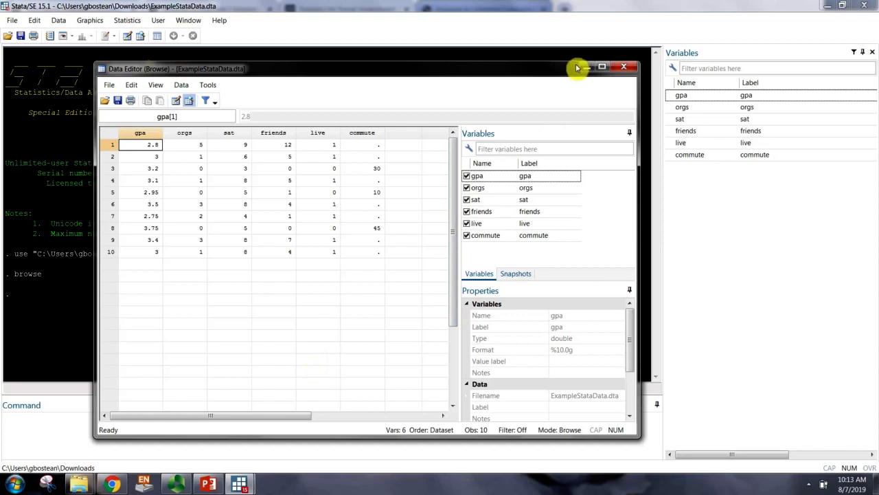
{"action": "left_click_drag", "start_coordinate": [638, 98], "coordinate": [781, 109]}
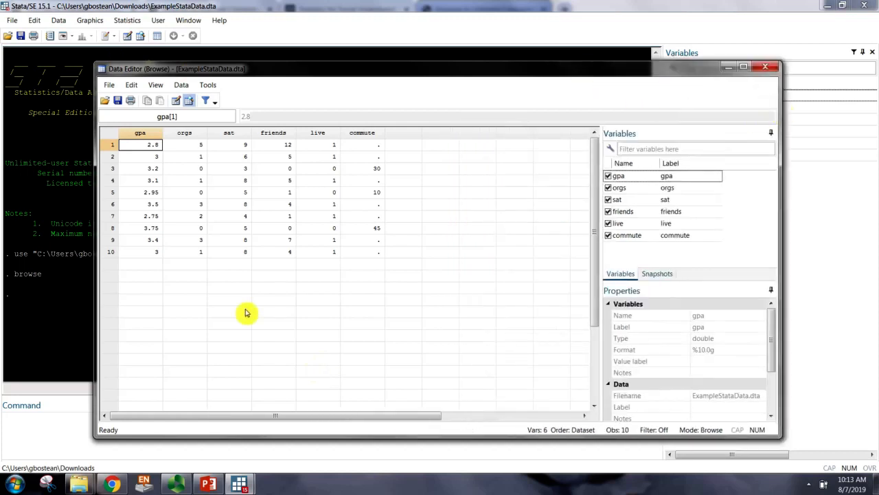
{"action": "left_click_drag", "start_coordinate": [96, 319], "coordinate": [54, 330]}
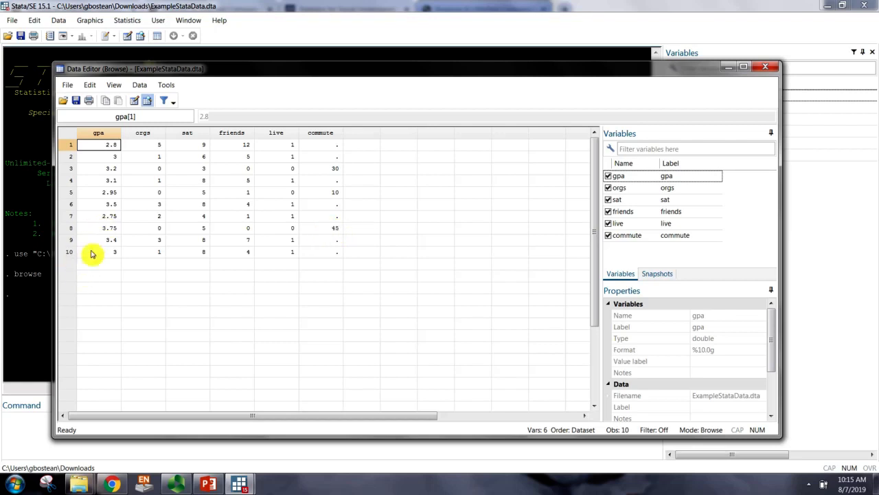
- Highlight the rows of observations 2, 3 and 4 one after another in the Data Editor
{"action": "left_click", "coordinate": [68, 157]}
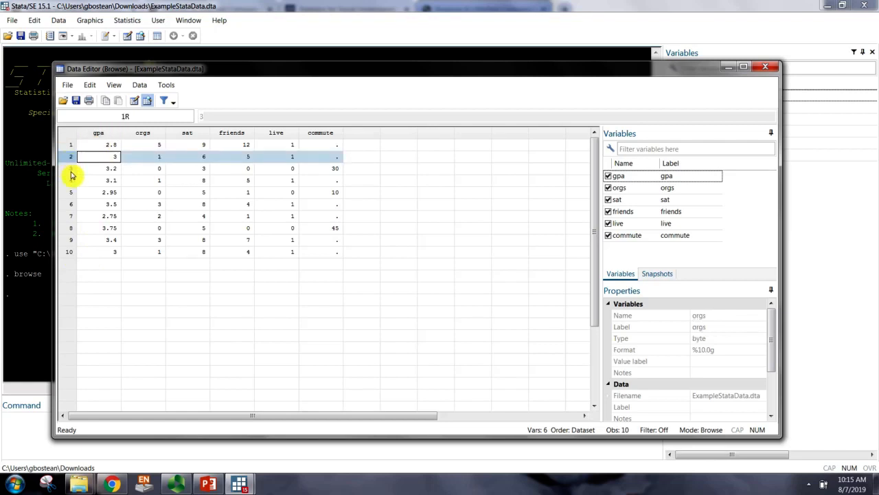
{"action": "left_click", "coordinate": [70, 169]}
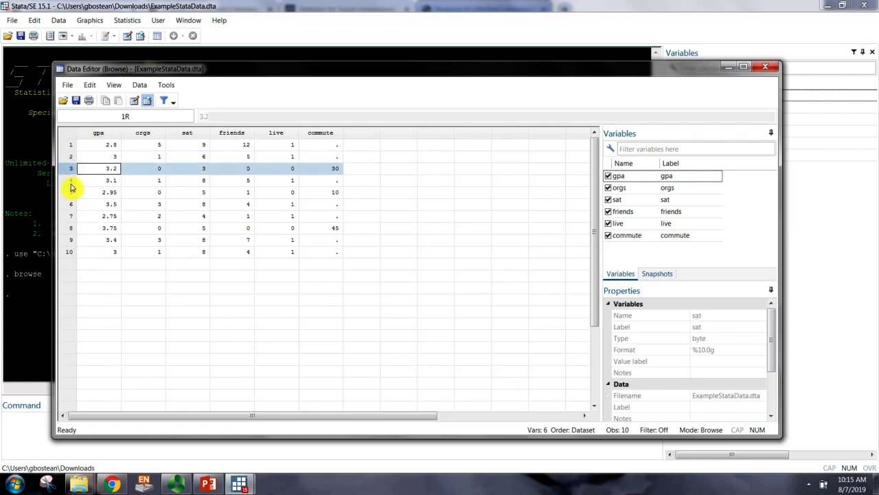
{"action": "left_click", "coordinate": [70, 181]}
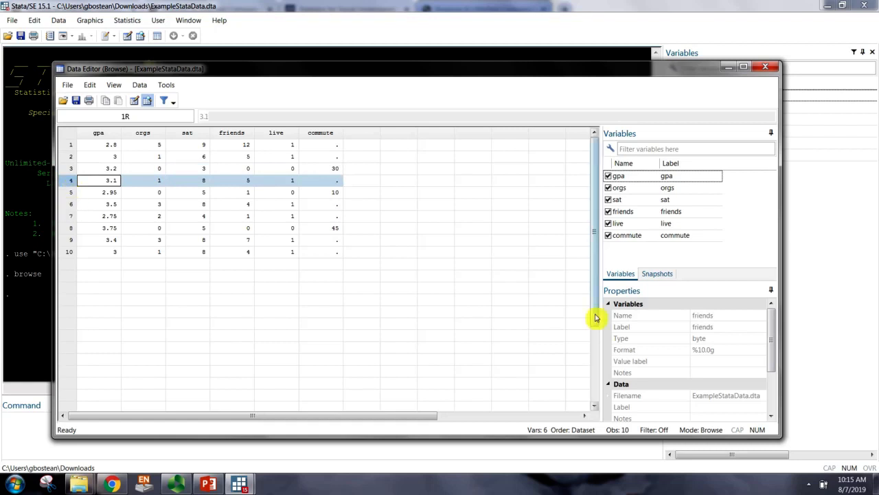
- Extend the Data Editor window to full height and highlight the friends, live and commute columns in turn
{"action": "left_click_drag", "start_coordinate": [711, 441], "coordinate": [710, 481]}
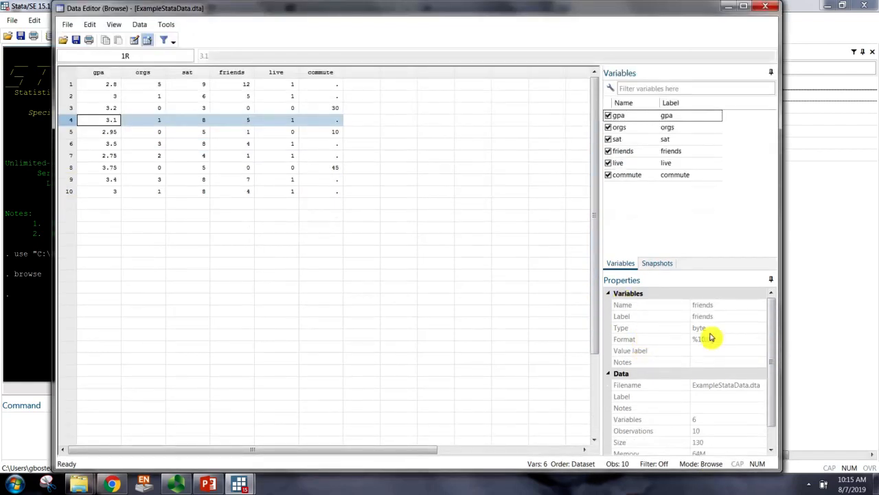
{"action": "left_click", "coordinate": [227, 73]}
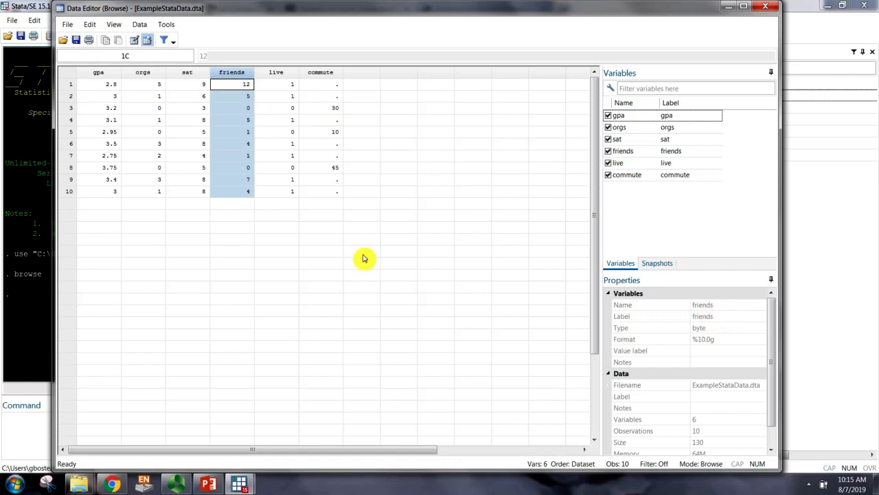
{"action": "left_click", "coordinate": [274, 73]}
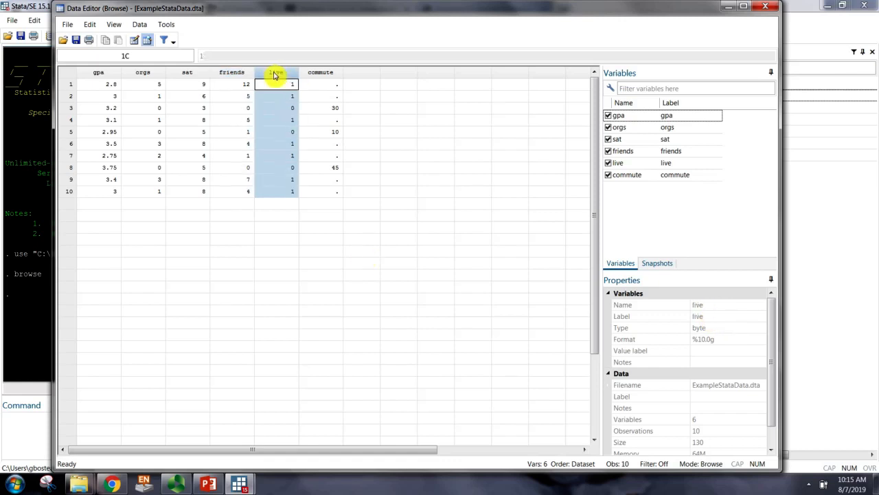
{"action": "left_click", "coordinate": [320, 72]}
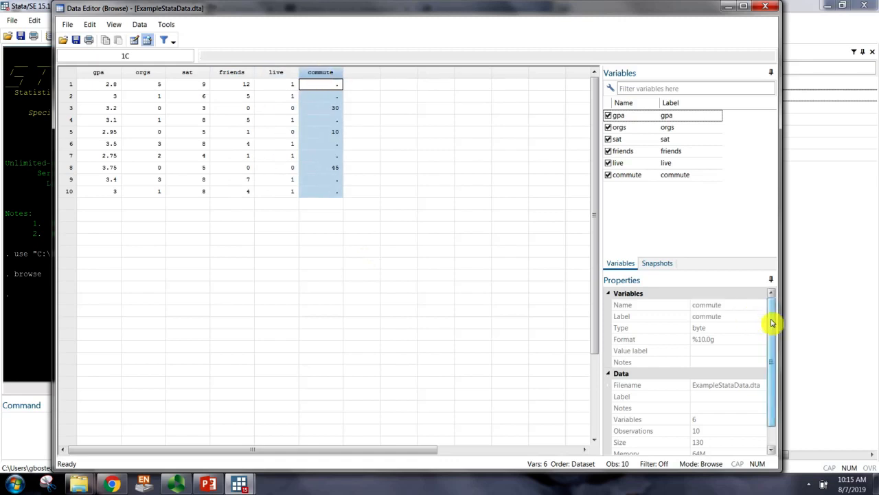
- Review the commute variable's properties and the dataset's properties, and close the Data Editor
{"action": "left_click_drag", "start_coordinate": [772, 327], "coordinate": [772, 387]}
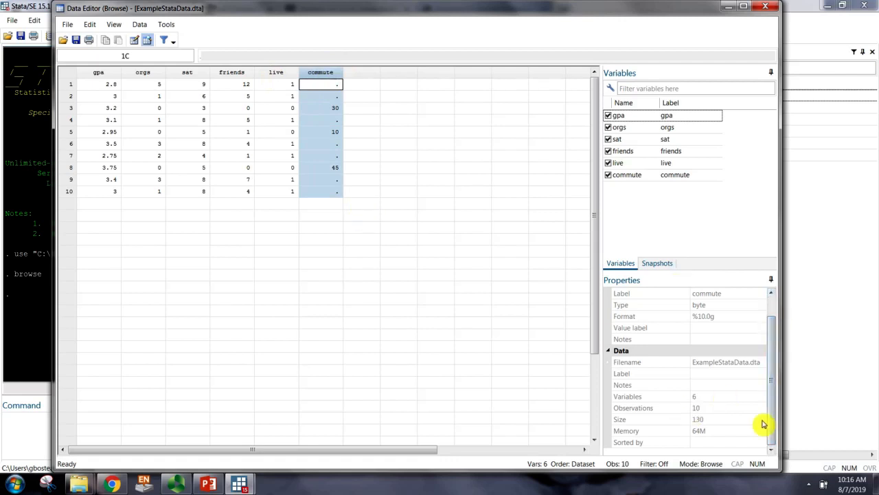
{"action": "left_click_drag", "start_coordinate": [775, 406], "coordinate": [779, 334]}
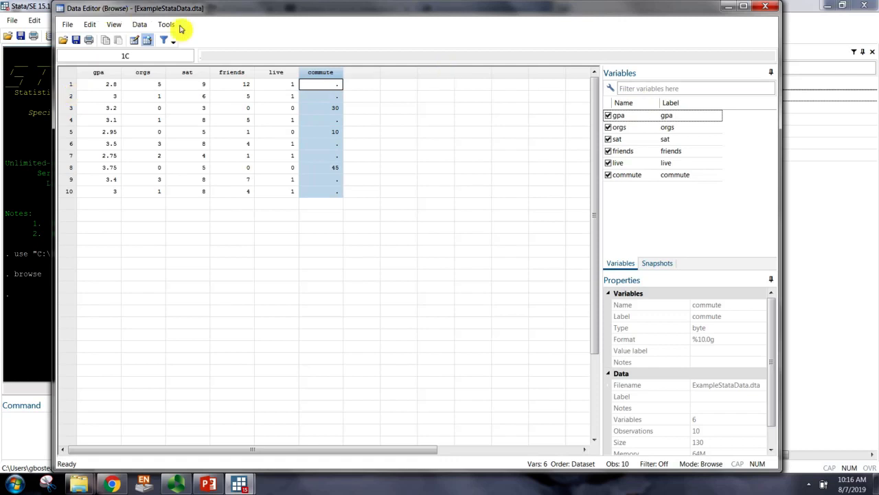
{"action": "left_click", "coordinate": [767, 8]}
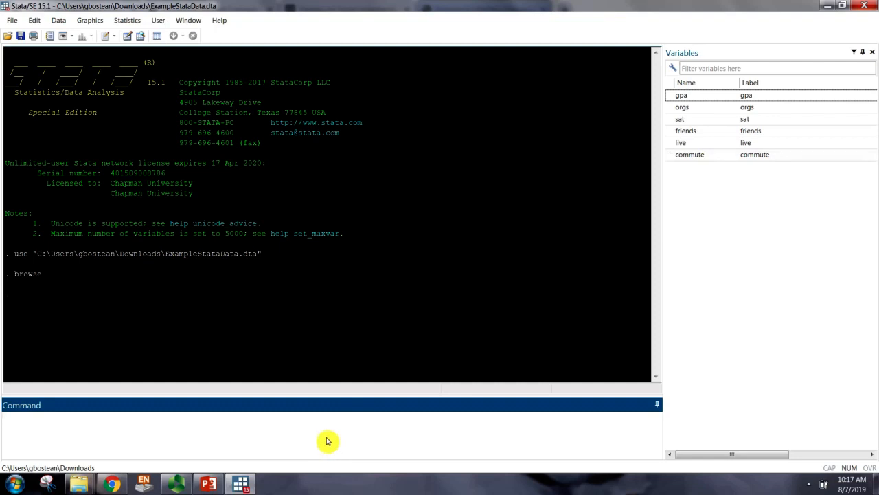
- Create a variable commute2 that converts commute to hours by running generate commute2= commute/60
{"action": "type", "text": "generate commute2"}
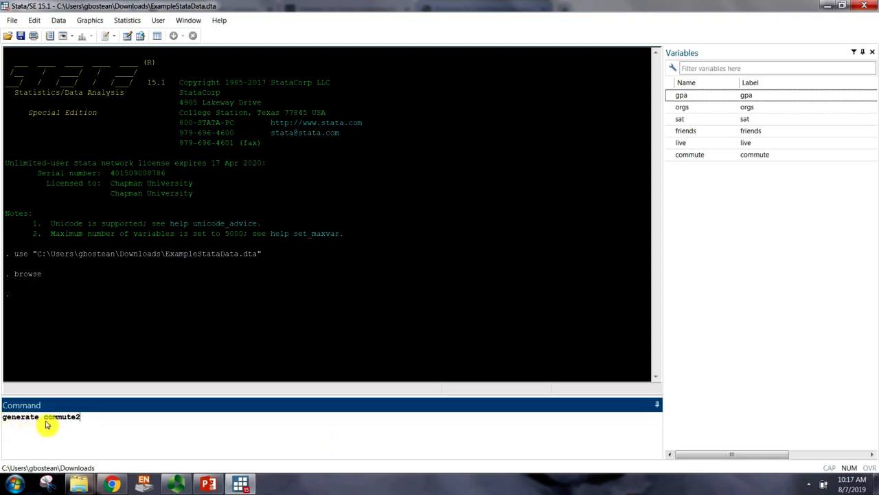
{"action": "left_click_drag", "start_coordinate": [44, 420], "coordinate": [88, 426]}
{"action": "left_click", "coordinate": [97, 421]}
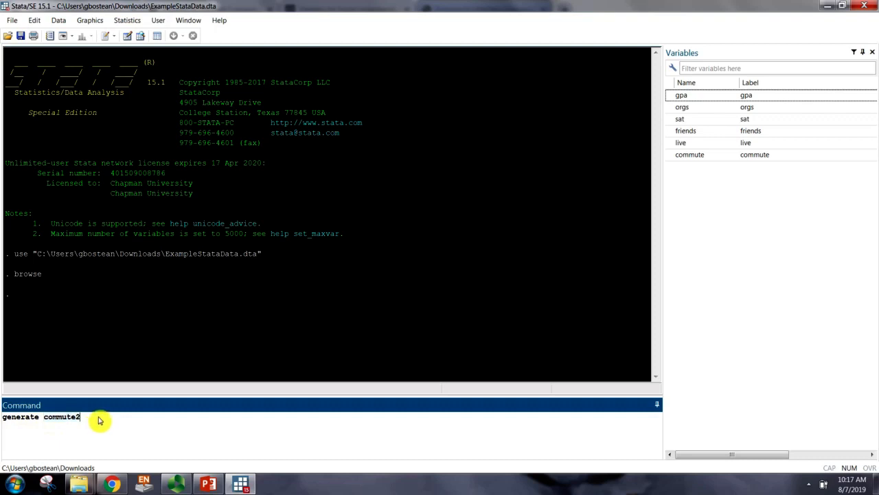
{"action": "type", "text": "= commute"}
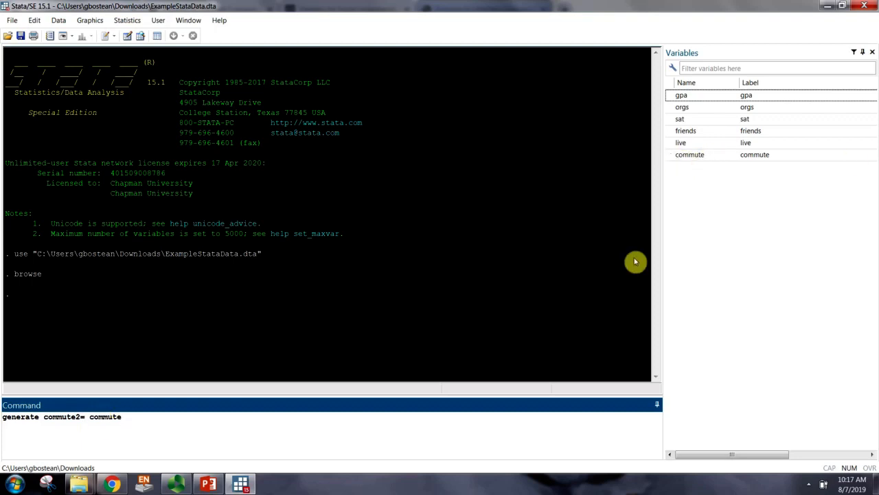
{"action": "type", "text": "/60"}
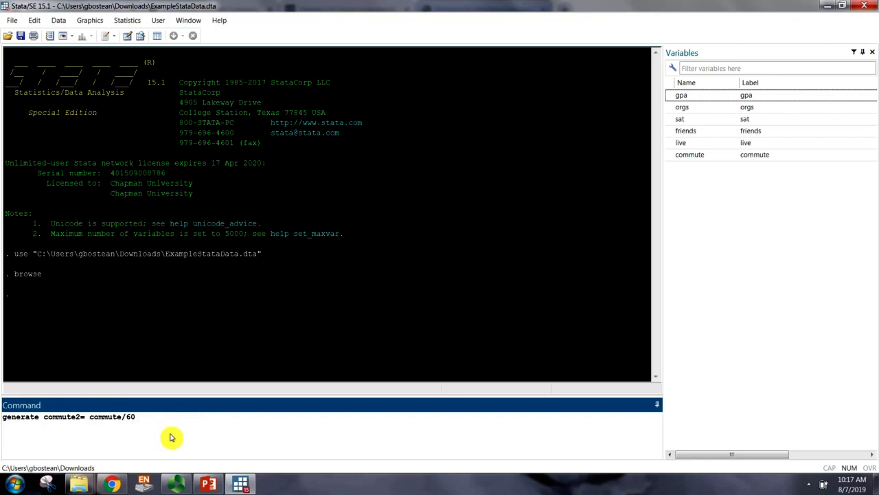
{"action": "key", "text": "Return"}
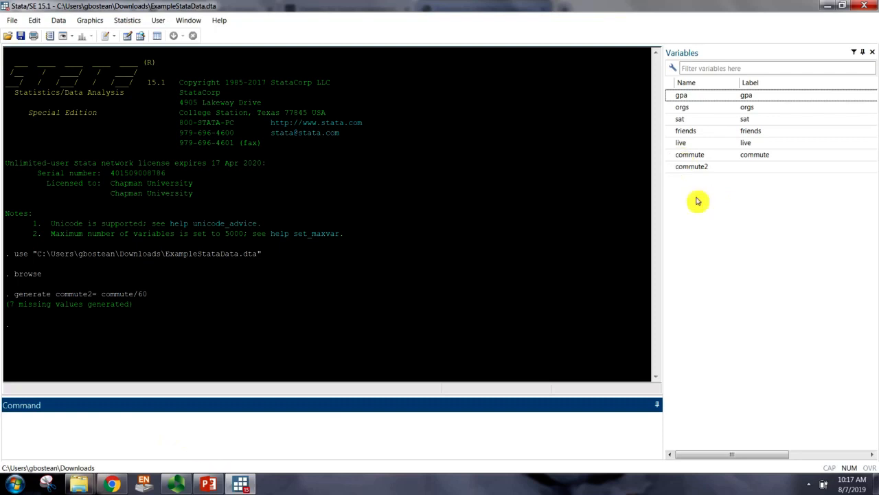
- Run browse to check the commute2 values beside commute, and close the Data Editor
{"action": "type", "text": "browse"}
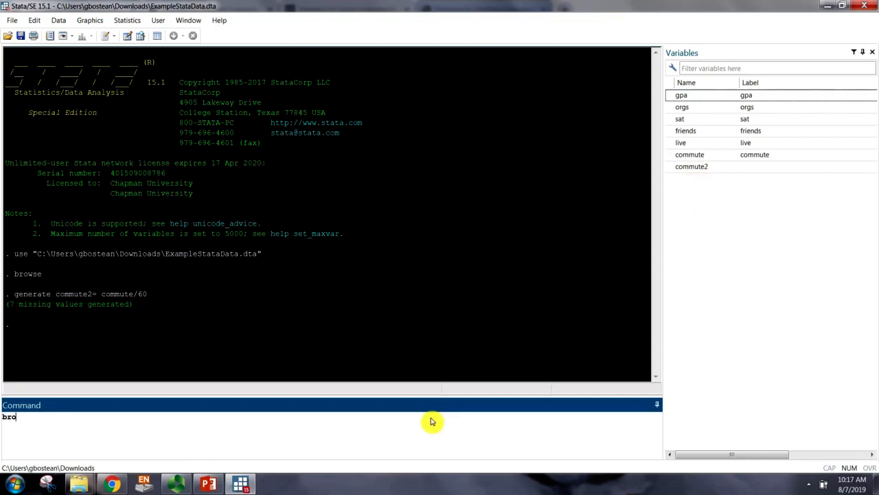
{"action": "key", "text": "Return"}
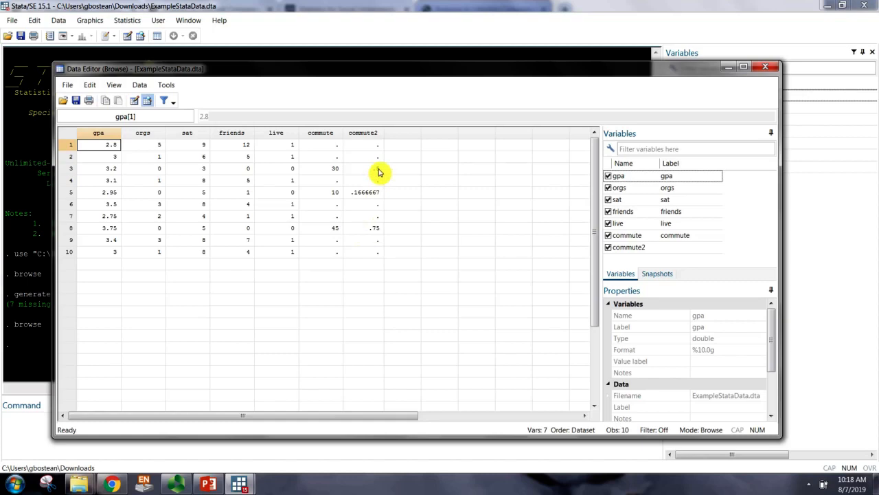
{"action": "left_click", "coordinate": [767, 66]}
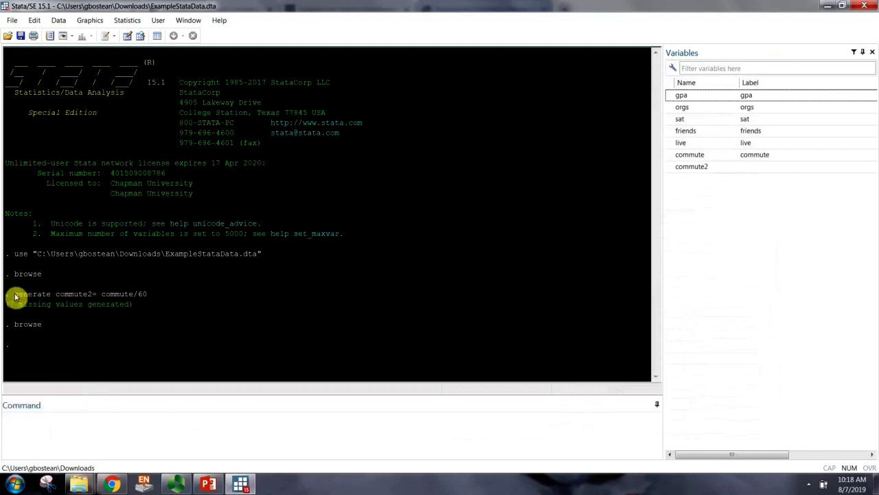
- Review the generate commute2= commute/60 command in the results, highlighting the whole line, the new variable name and the equals sign
{"action": "left_click_drag", "start_coordinate": [16, 297], "coordinate": [149, 298]}
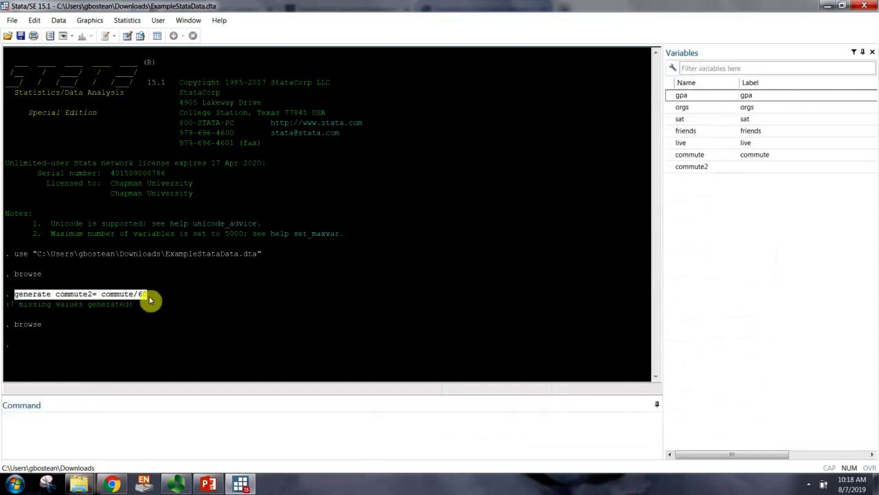
{"action": "left_click", "coordinate": [30, 299]}
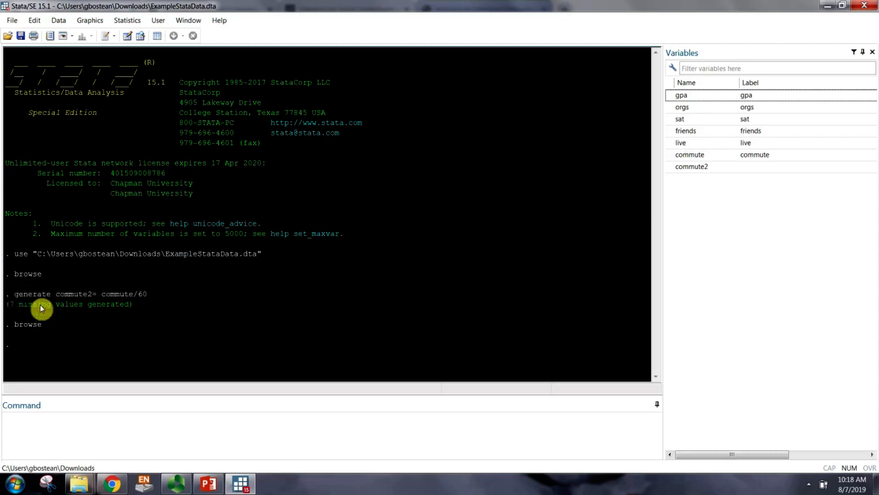
{"action": "left_click_drag", "start_coordinate": [55, 296], "coordinate": [92, 299]}
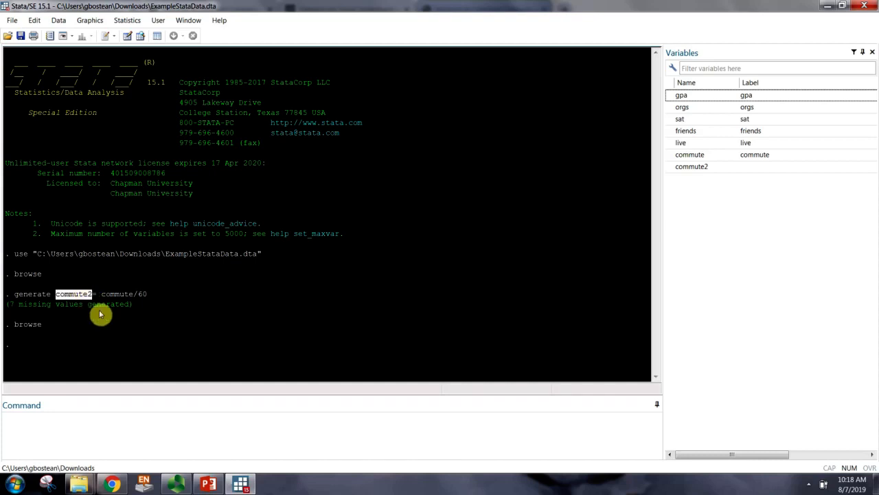
{"action": "left_click", "coordinate": [104, 298]}
{"action": "left_click_drag", "start_coordinate": [90, 298], "coordinate": [99, 298]}
{"action": "left_click", "coordinate": [94, 297]}
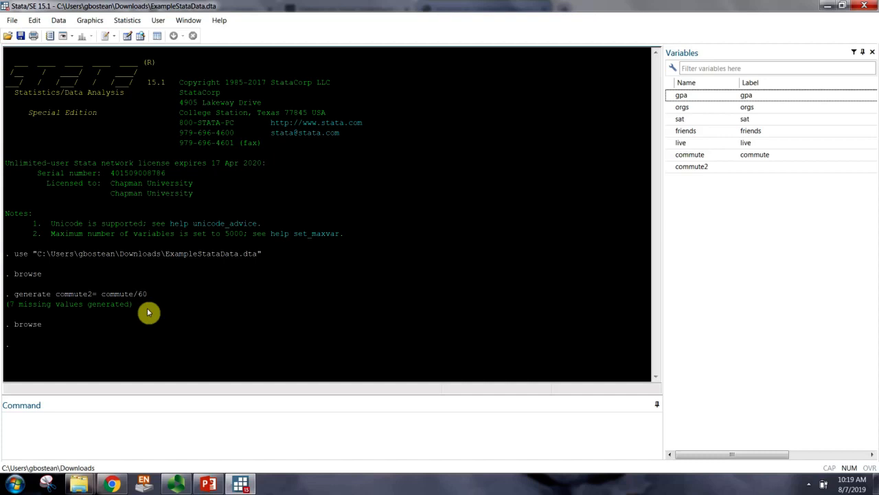
- Create a variable orgs2 as a copy of orgs by running generate orgs2= orgs
{"action": "left_click", "coordinate": [130, 428]}
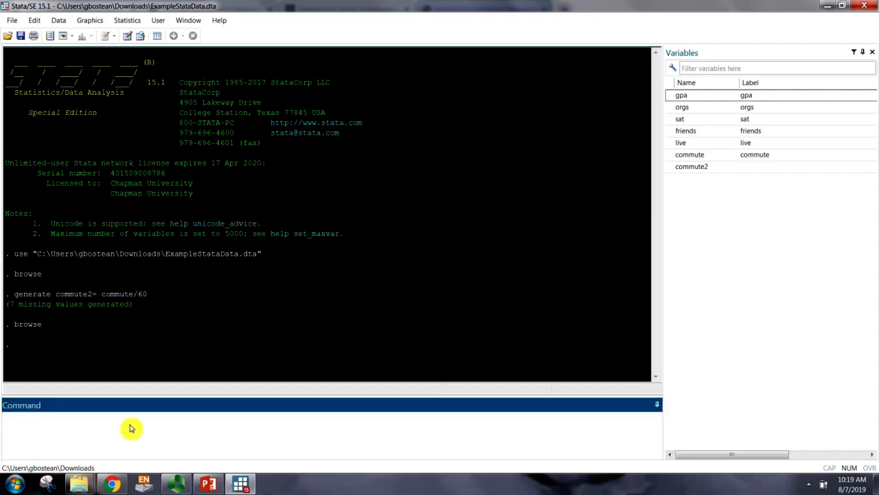
{"action": "type", "text": "generate orgs2="}
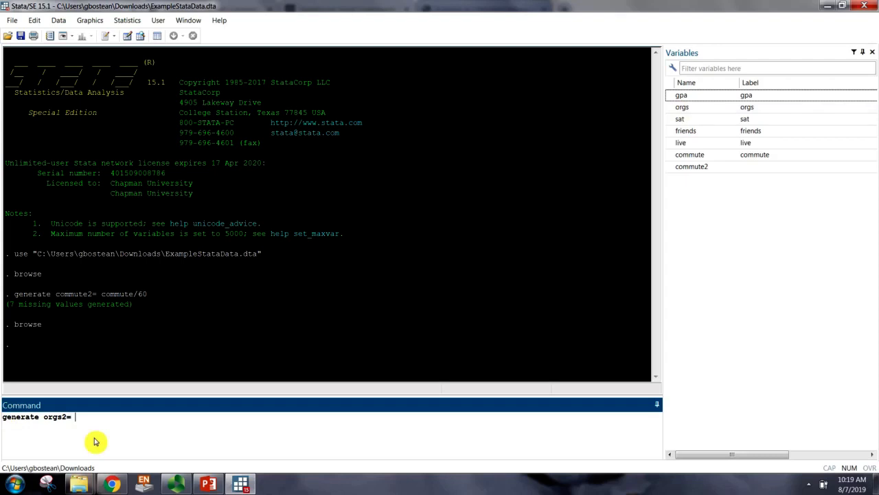
{"action": "type", "text": "orgs"}
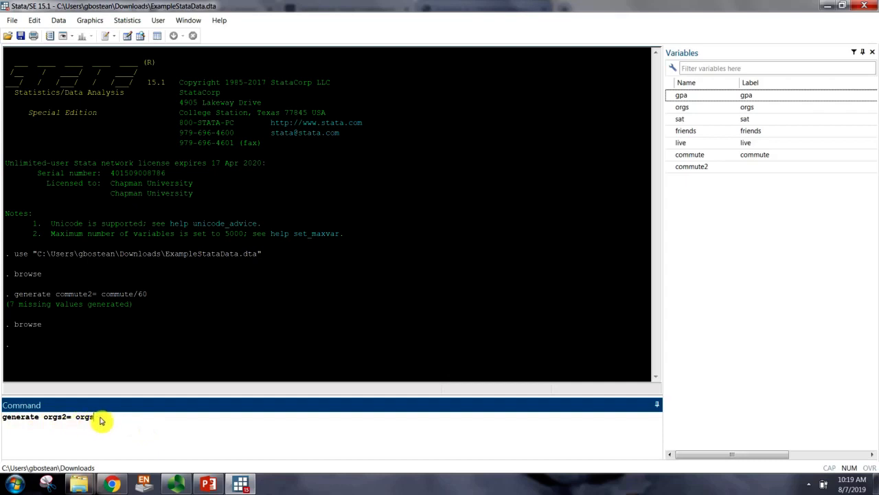
{"action": "key", "text": "Return"}
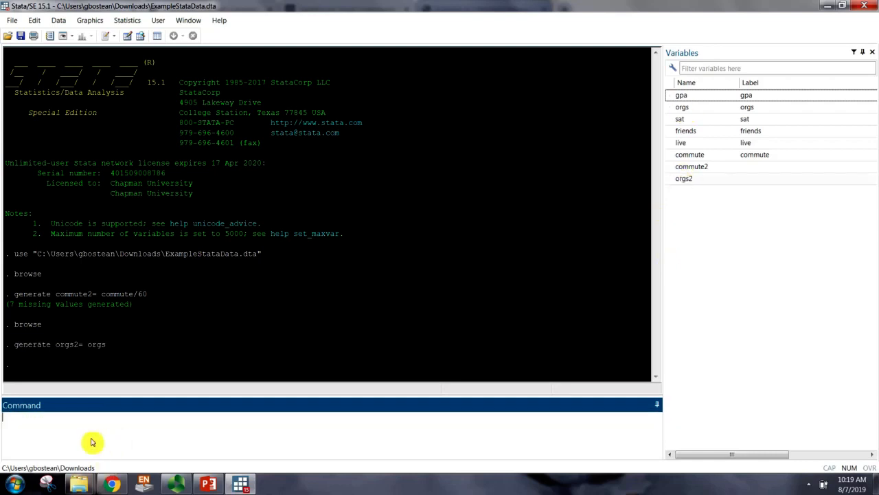
- Recode orgs2 to 1 for one or more organizations by running replace orgs2= 1 if orgs>=1, and highlight the 1 in the logged command
{"action": "type", "text": "ace"}
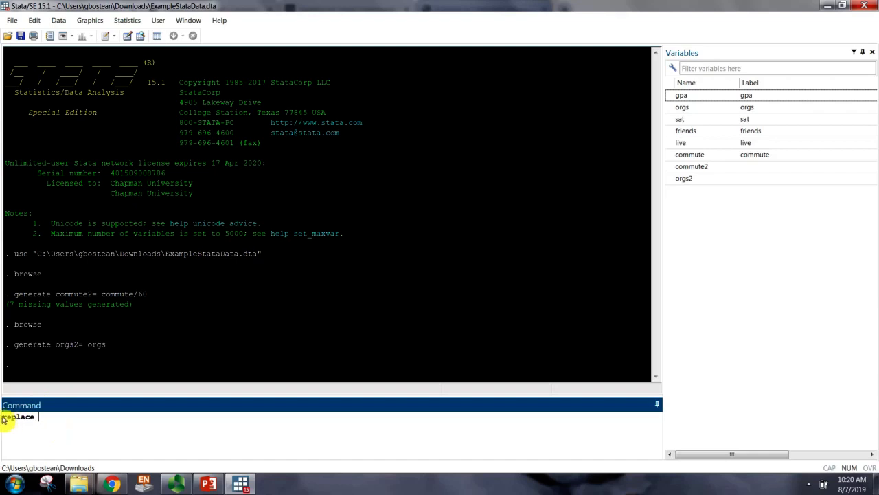
{"action": "type", "text": "orgs2"}
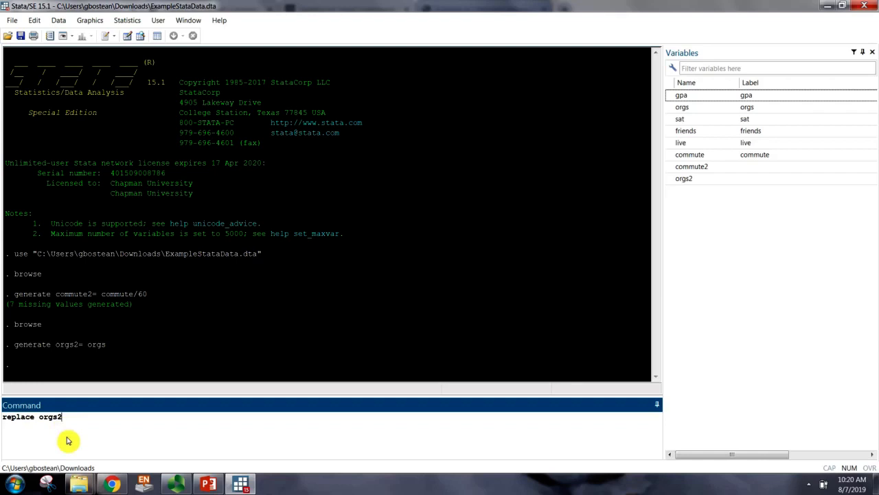
{"action": "type", "text": "= 1 if orgs>=1"}
{"action": "key", "text": "Return"}
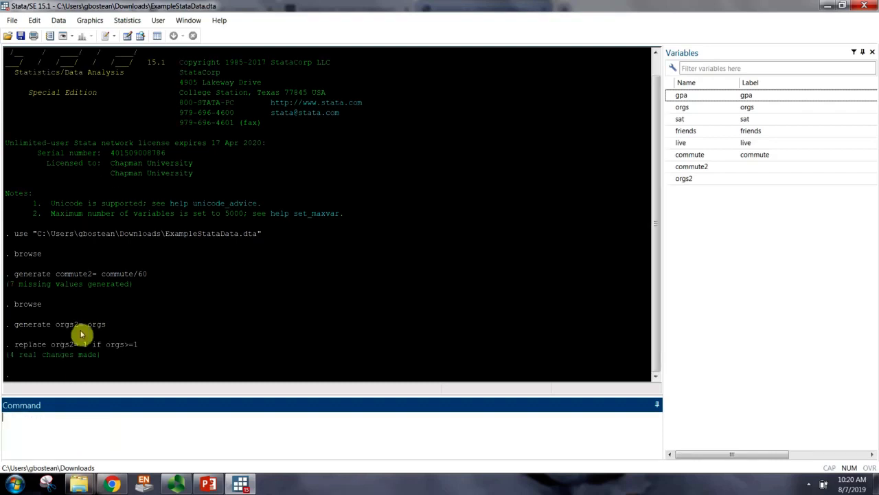
{"action": "left_click_drag", "start_coordinate": [81, 345], "coordinate": [88, 346]}
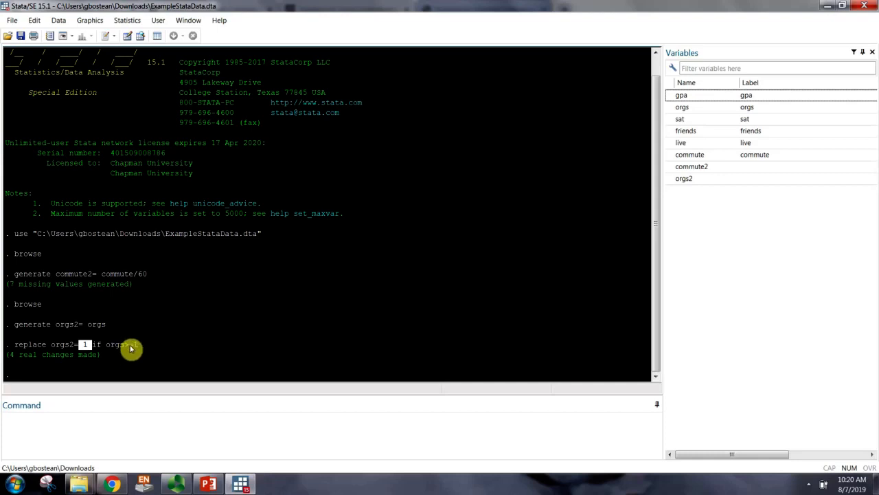
- Recode orgs2 to 0 for no organizations by running replace orgs2= 0 if orgs==0, reviewing its double equals sign before execution
{"action": "left_click", "coordinate": [81, 435]}
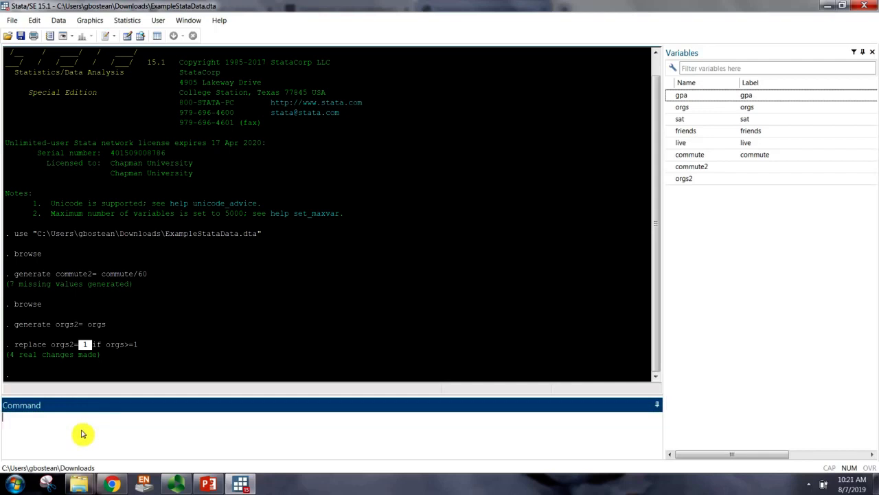
{"action": "type", "text": "replace orgs2= 0"}
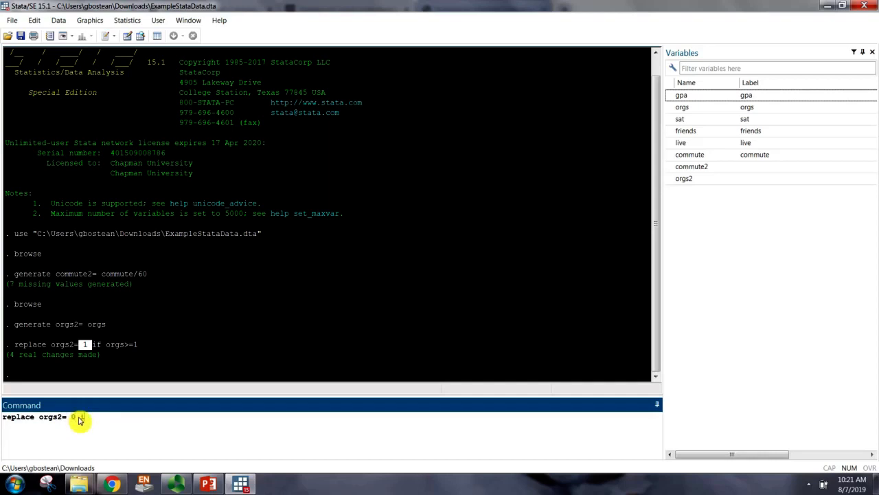
{"action": "type", "text": "if orgs==0"}
{"action": "left_click_drag", "start_coordinate": [113, 418], "coordinate": [120, 419]}
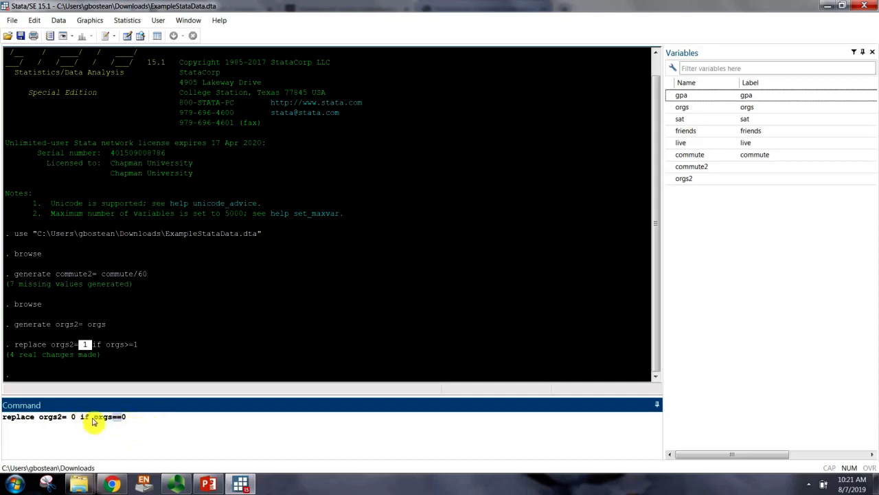
{"action": "left_click_drag", "start_coordinate": [61, 418], "coordinate": [117, 423]}
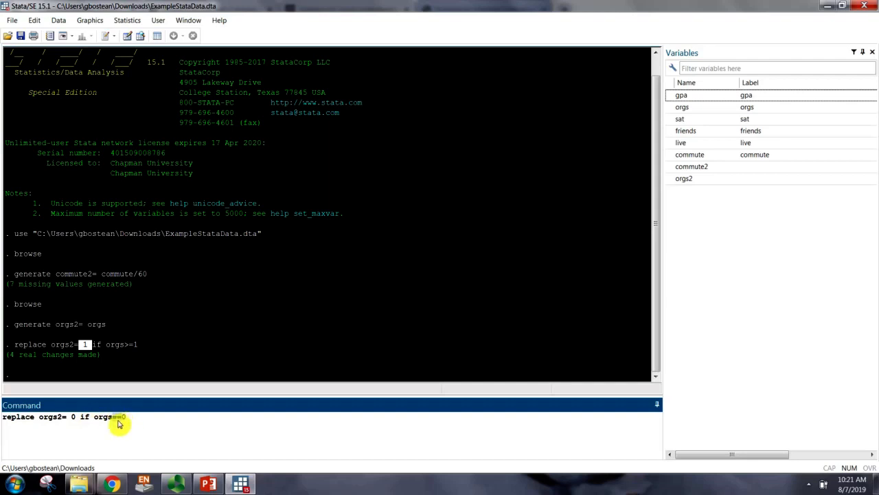
{"action": "left_click", "coordinate": [30, 419]}
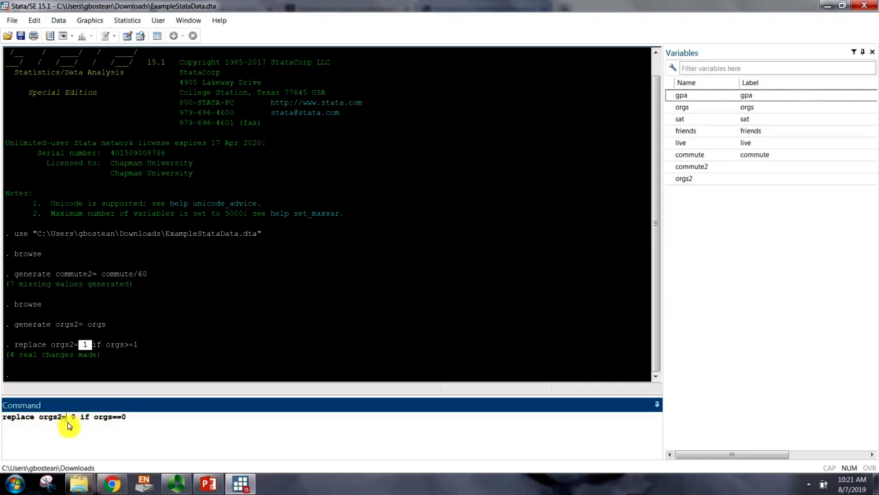
{"action": "left_click", "coordinate": [166, 432]}
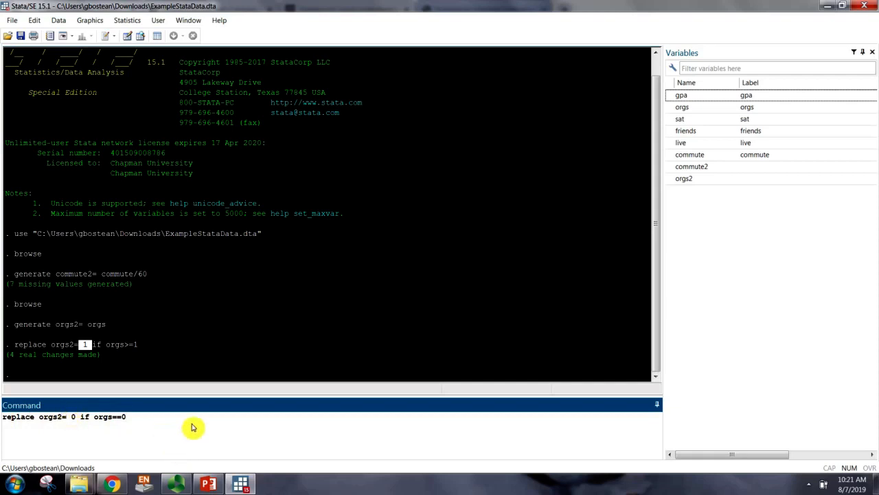
{"action": "key", "text": "Return"}
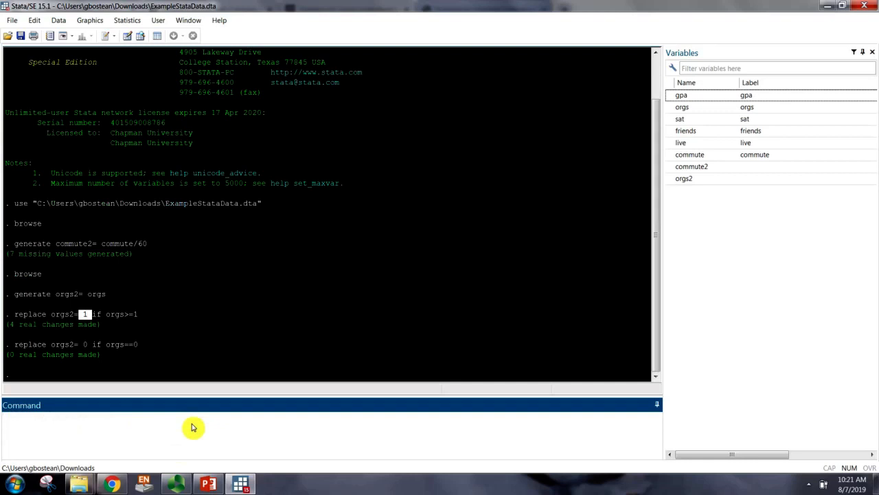
- Run browse and compare the orgs and orgs2 values row by row for the first five observations
{"action": "type", "text": "browse"}
{"action": "key", "text": "Return"}
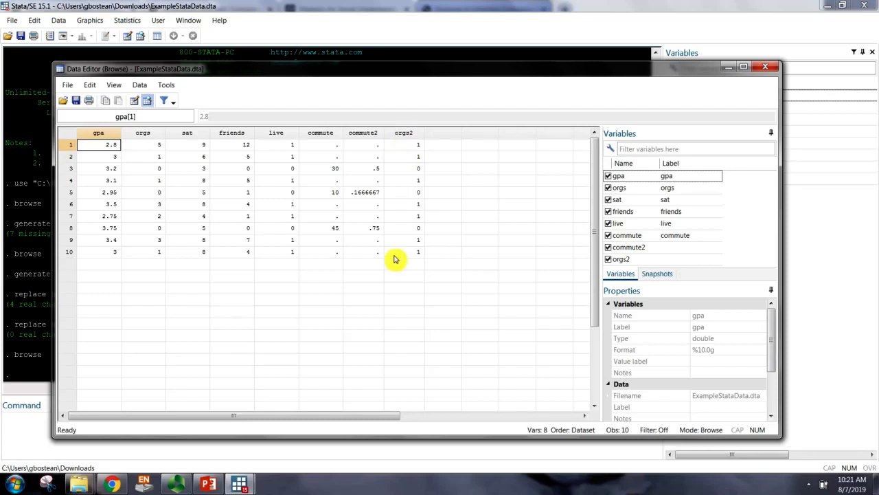
{"action": "left_click", "coordinate": [156, 147]}
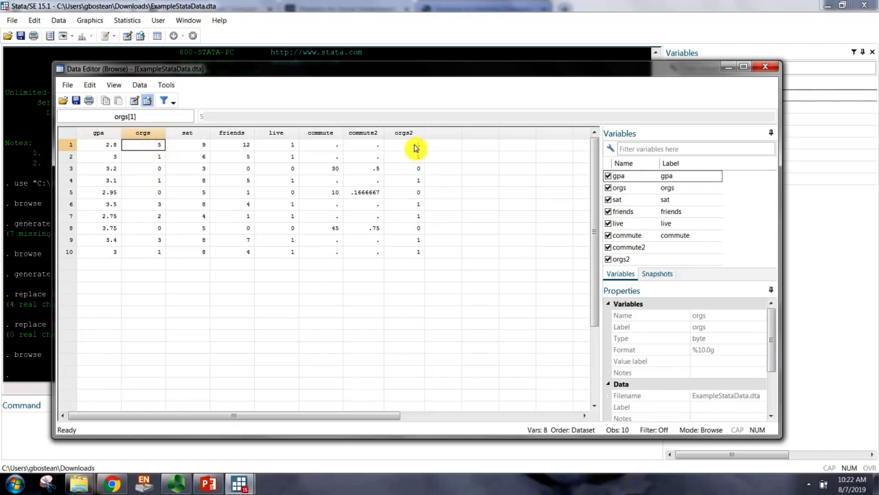
{"action": "left_click", "coordinate": [71, 157]}
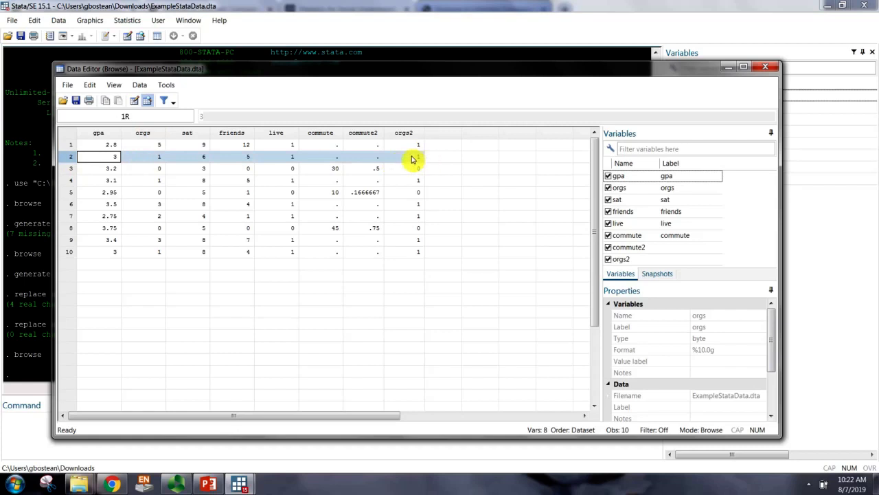
{"action": "left_click", "coordinate": [70, 168]}
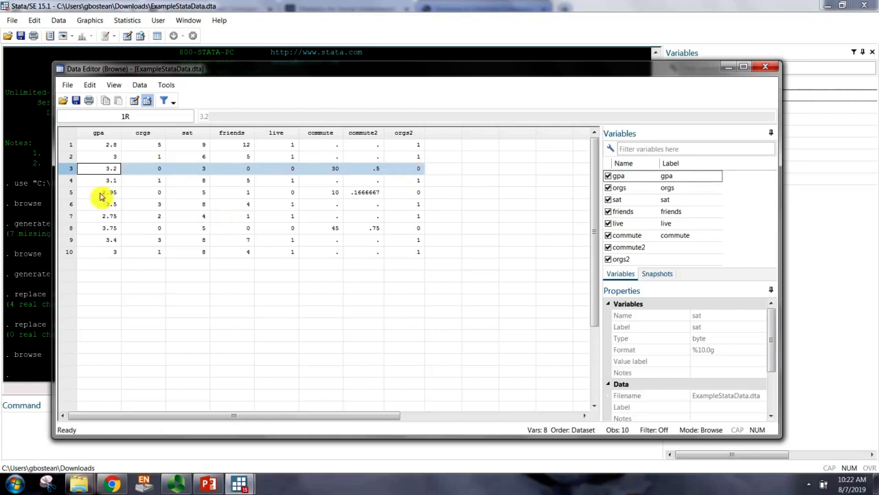
{"action": "left_click", "coordinate": [70, 180]}
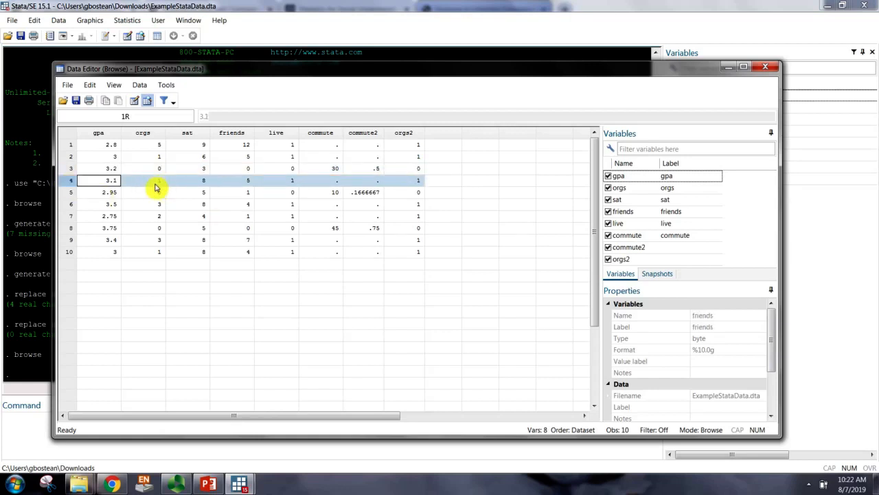
{"action": "left_click", "coordinate": [70, 193]}
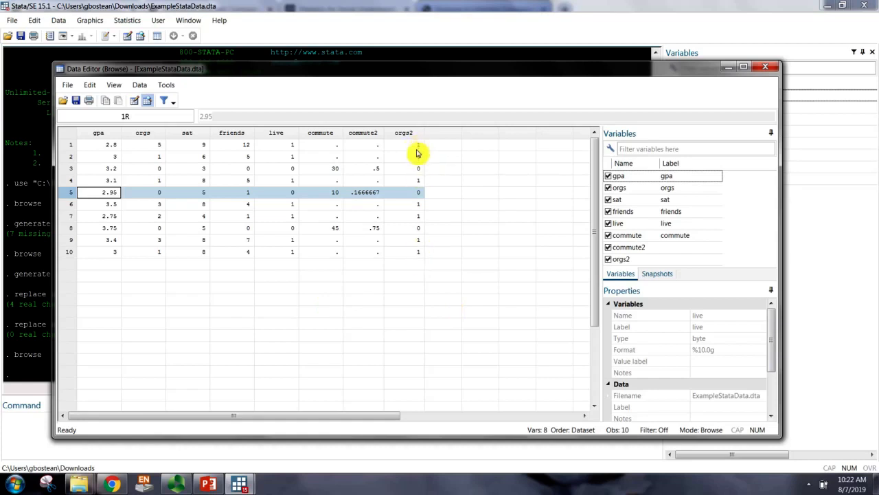
- Highlight the whole orgs column and the whole orgs2 column in turn, and close the Data Editor
{"action": "left_click", "coordinate": [156, 134]}
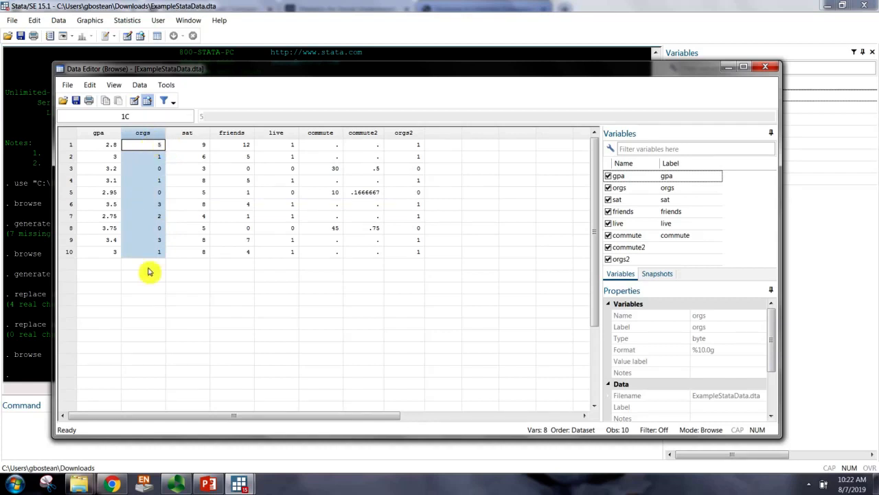
{"action": "left_click", "coordinate": [398, 136]}
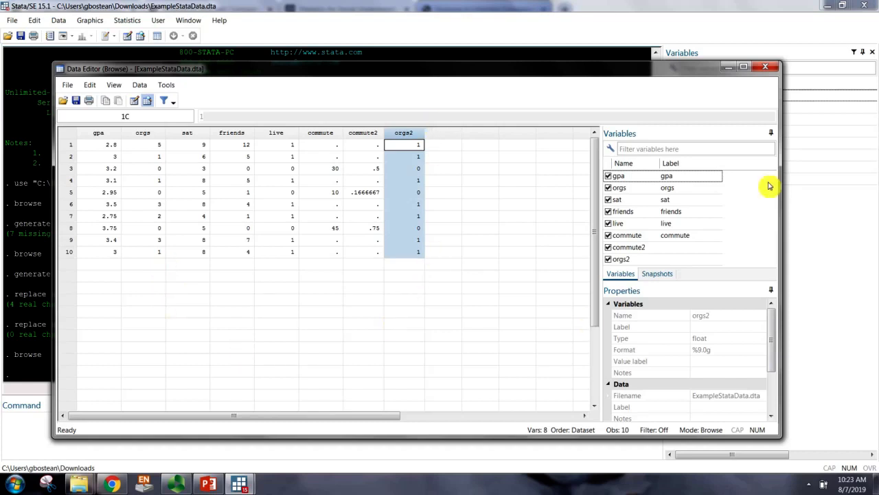
{"action": "left_click", "coordinate": [765, 69]}
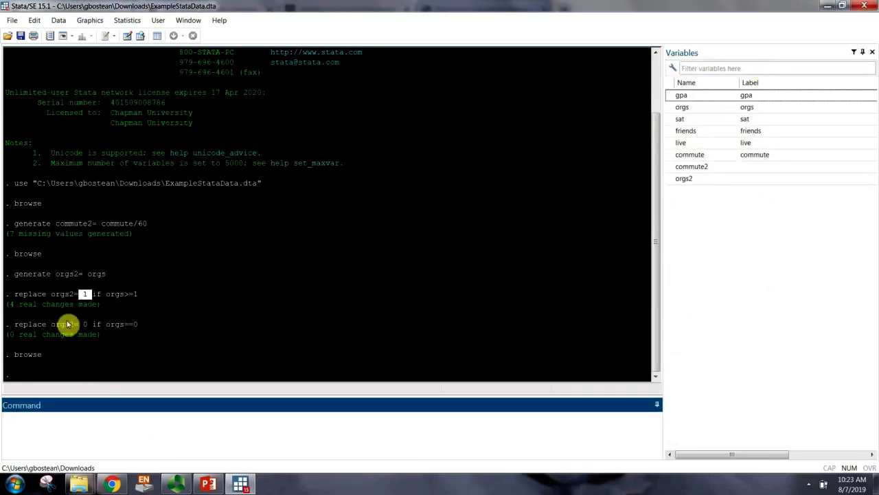
- Copy the first browse command from the results, paste and run it as a new command, and close the Data Editor
{"action": "left_click_drag", "start_coordinate": [16, 205], "coordinate": [44, 204]}
{"action": "key", "text": "ctrl+c"}
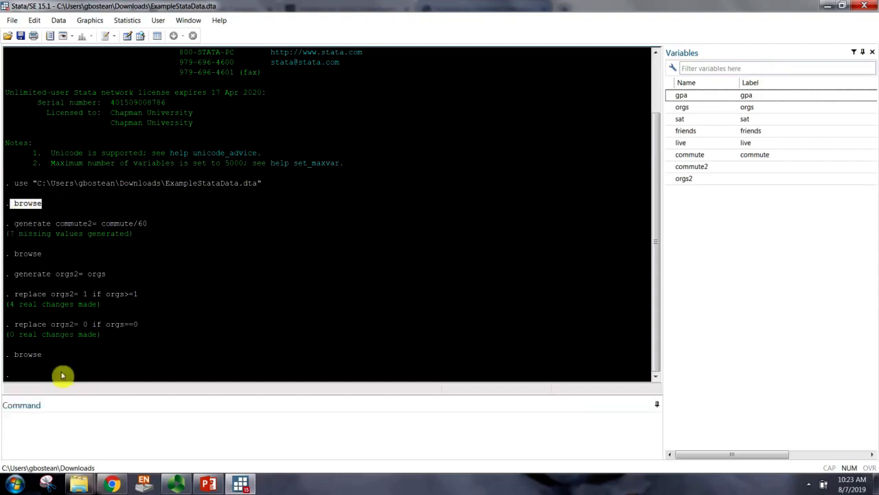
{"action": "left_click", "coordinate": [77, 443]}
{"action": "key", "text": "ctrl+v"}
{"action": "key", "text": "Return"}
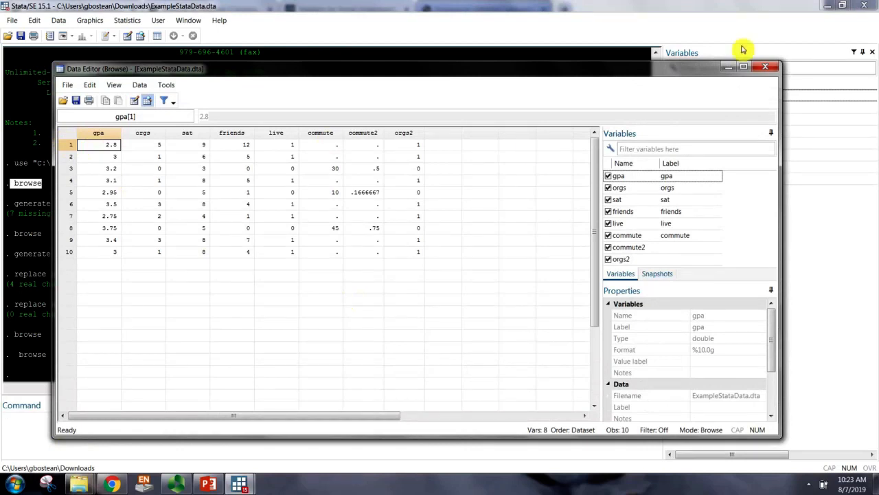
{"action": "left_click", "coordinate": [765, 66]}
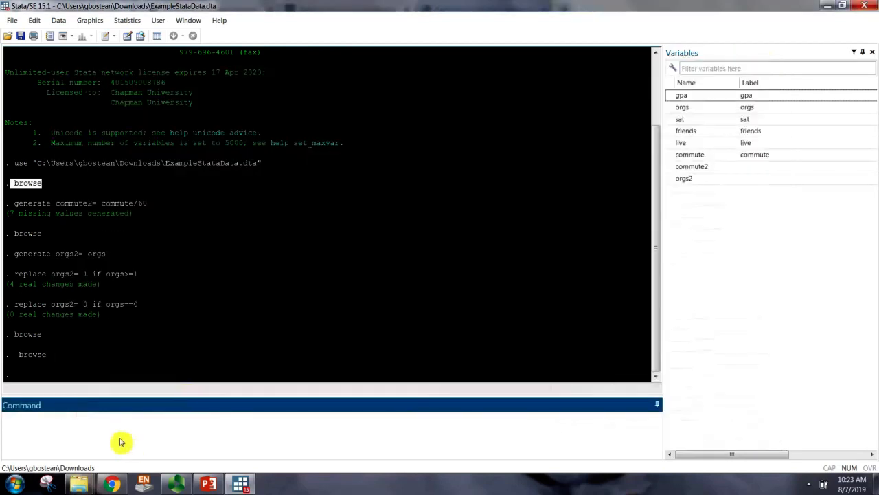
- Clear the browse selection and highlight the word generate in the logged commute2 command
{"action": "left_click", "coordinate": [44, 184]}
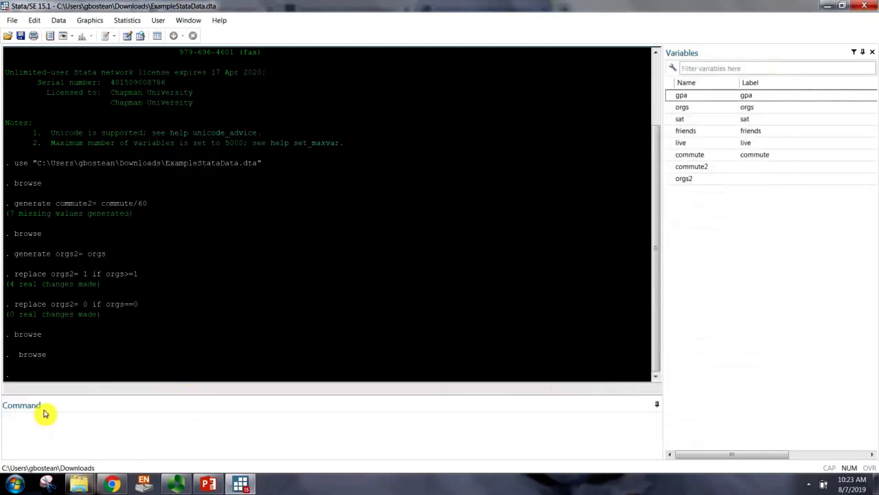
{"action": "left_click", "coordinate": [47, 440]}
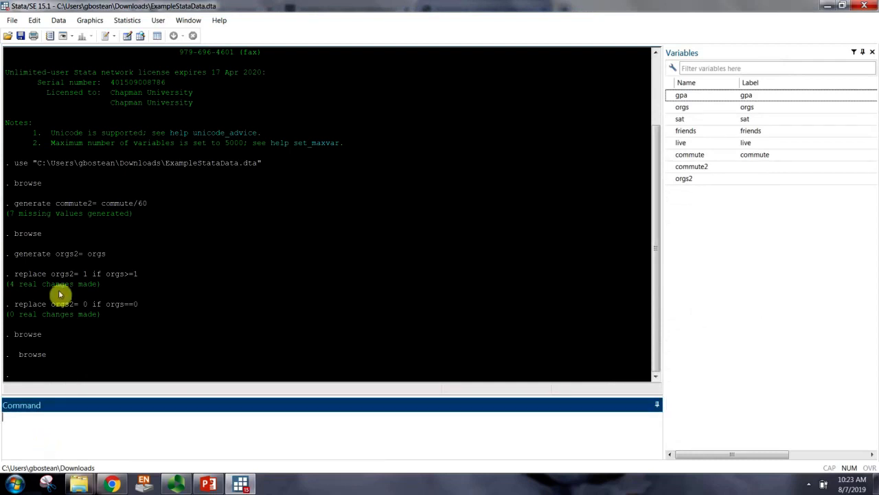
{"action": "left_click_drag", "start_coordinate": [14, 204], "coordinate": [49, 209]}
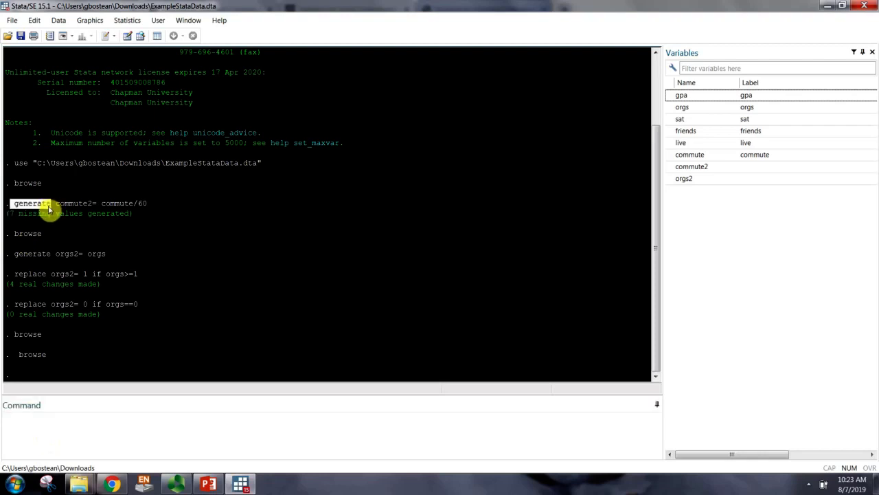
{"action": "left_click", "coordinate": [55, 207]}
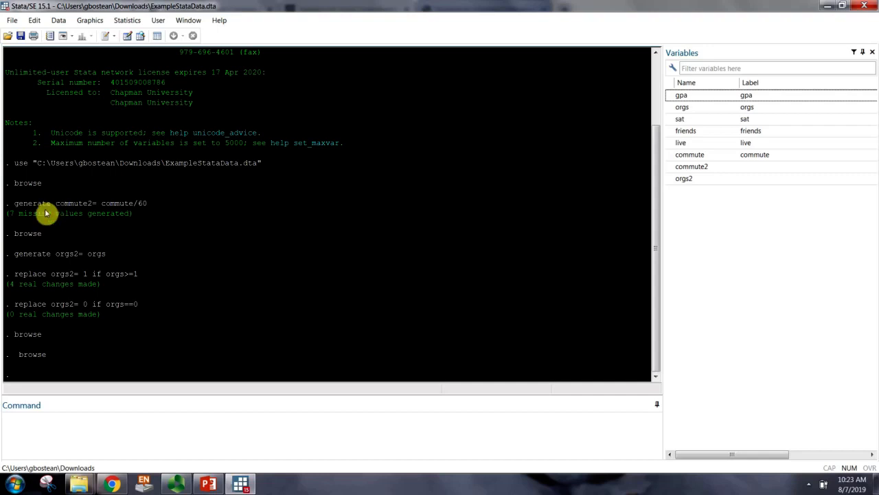
- Highlight the logged generate orgs2 command and the replace orgs2= 1 if orgs>=1 command, and clear the selection
{"action": "left_click_drag", "start_coordinate": [10, 255], "coordinate": [138, 275]}
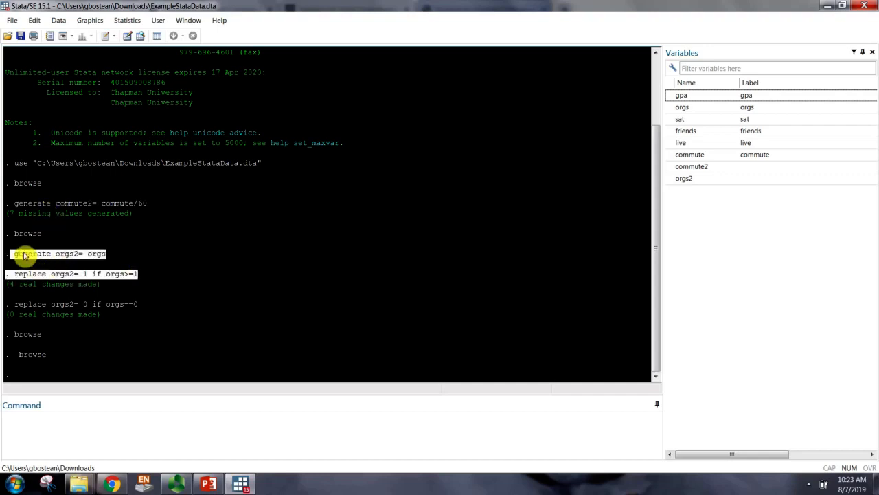
{"action": "left_click", "coordinate": [33, 275]}
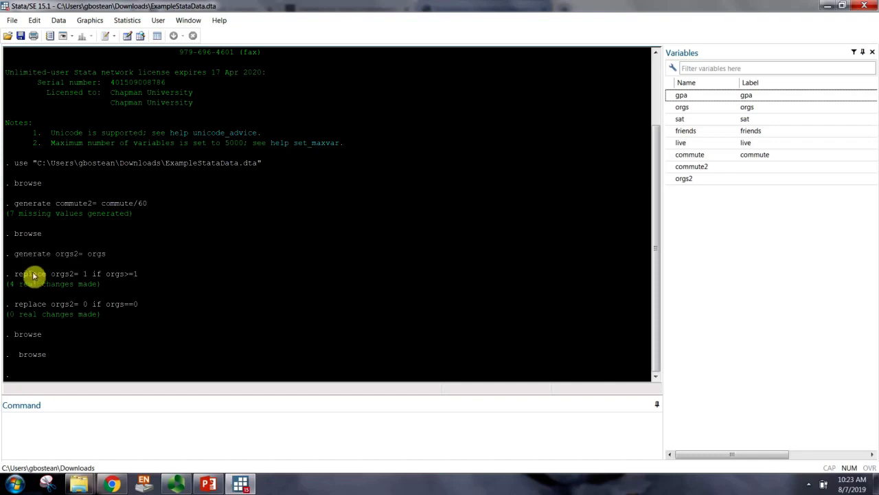
{"action": "left_click_drag", "start_coordinate": [12, 273], "coordinate": [151, 276]}
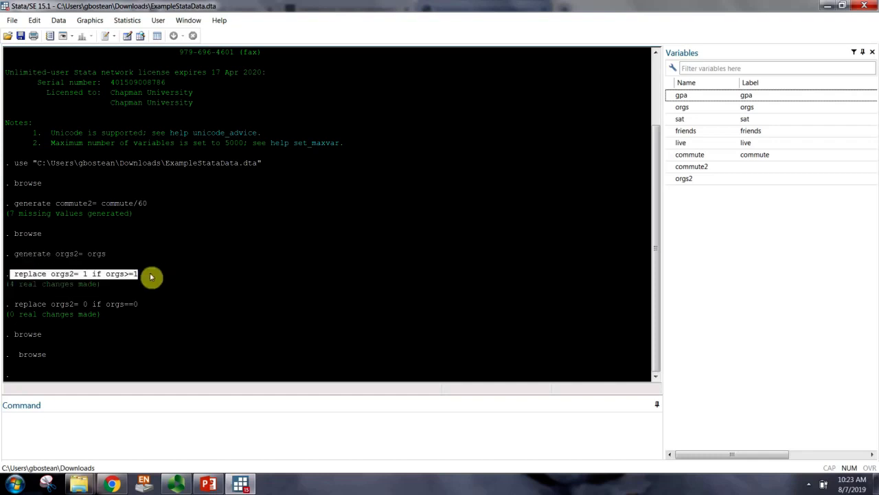
{"action": "left_click", "coordinate": [80, 311]}
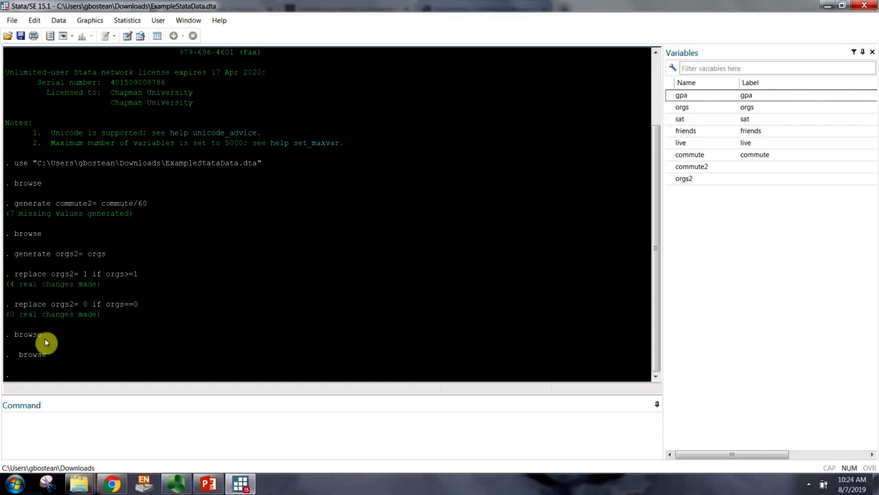
- Run summarize friends to get the summary statistics of the friends variable
{"action": "left_click", "coordinate": [136, 437]}
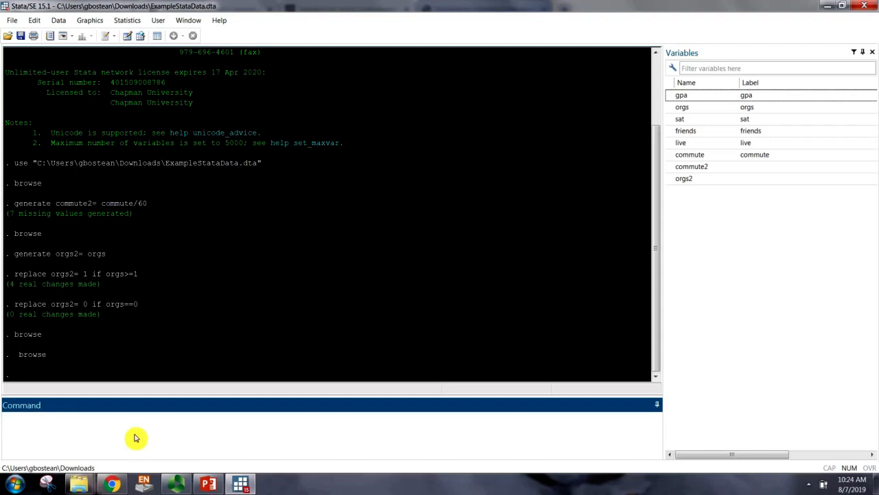
{"action": "type", "text": "summarize friends"}
{"action": "key", "text": "Return"}
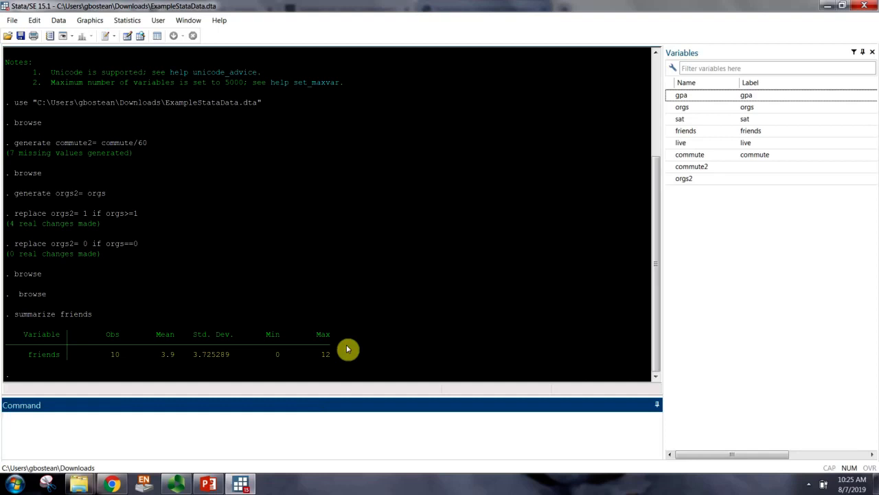
- Highlight the word summarize and the variable name friends in the logged summary command in turn, and clear the selection
{"action": "left_click_drag", "start_coordinate": [11, 314], "coordinate": [45, 316]}
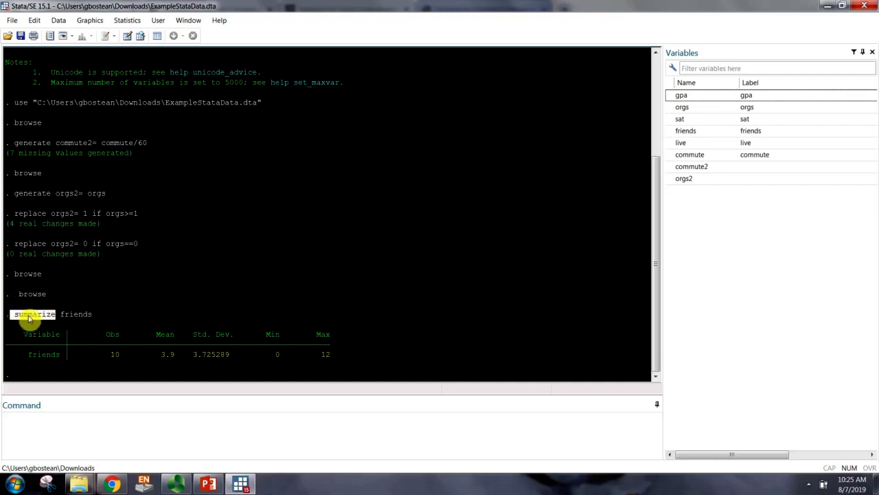
{"action": "left_click_drag", "start_coordinate": [59, 316], "coordinate": [90, 319]}
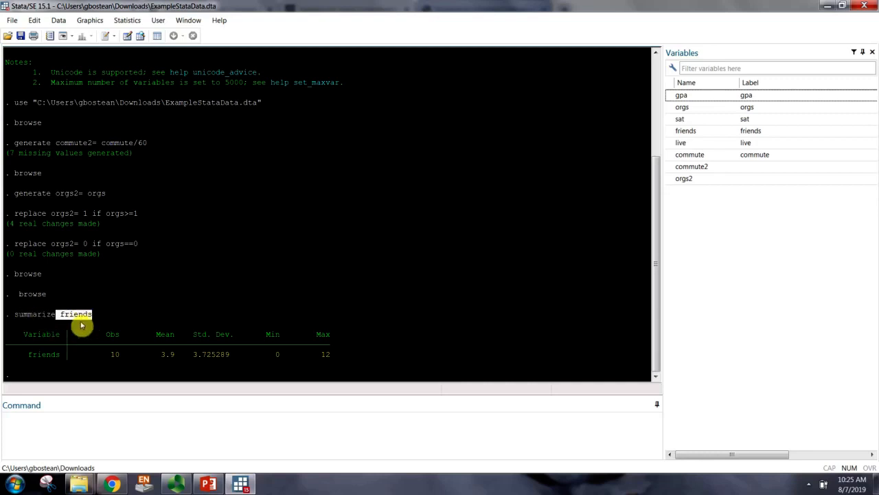
{"action": "left_click", "coordinate": [107, 328]}
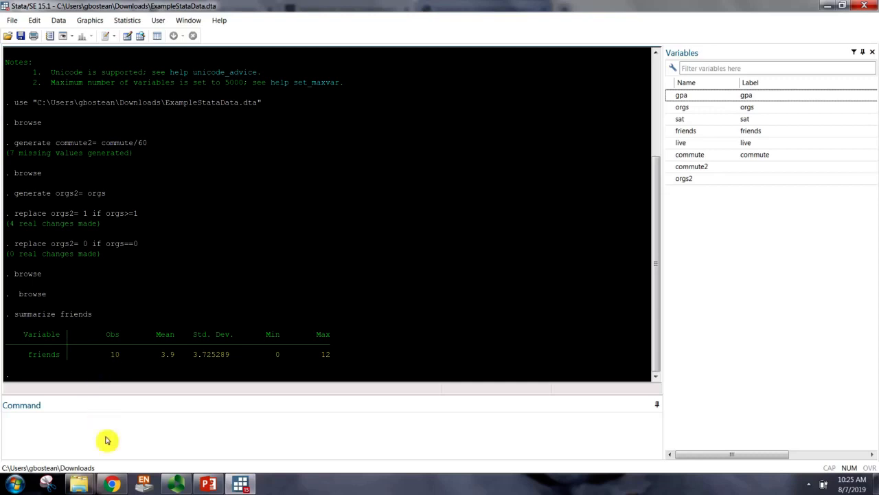
- Run summarize friends, detail and highlight the variable name in the logged command
{"action": "left_click", "coordinate": [108, 440]}
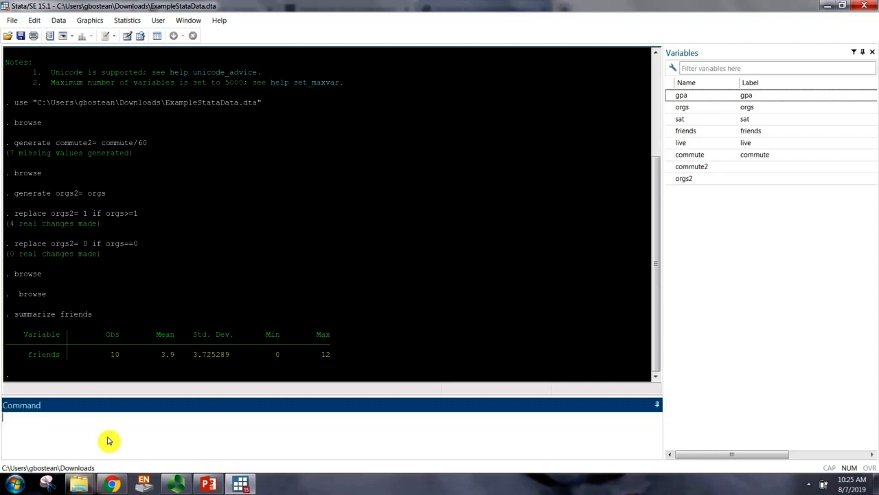
{"action": "key", "text": "Page_Up"}
{"action": "type", "text": ", detail"}
{"action": "key", "text": "Return"}
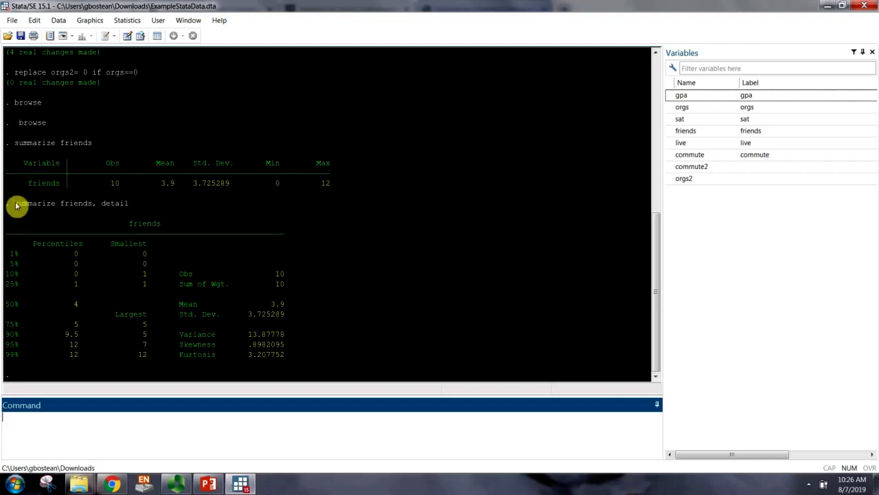
{"action": "left_click_drag", "start_coordinate": [24, 204], "coordinate": [95, 209]}
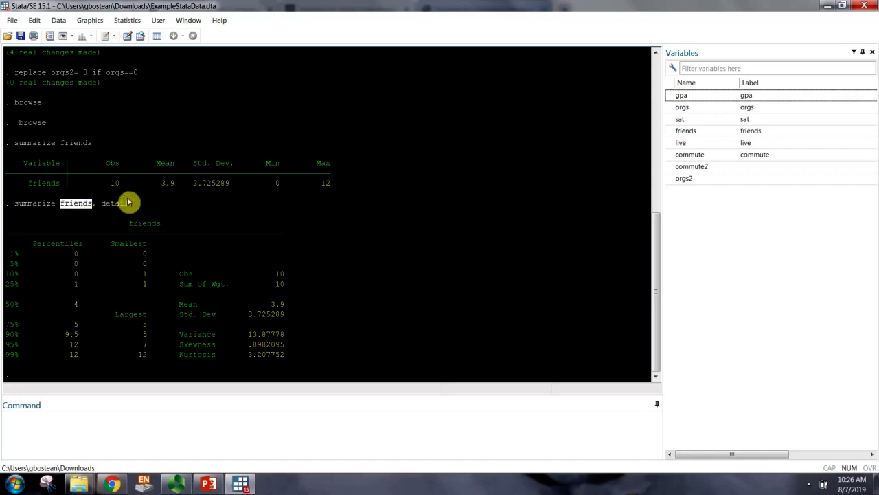
{"action": "left_click", "coordinate": [53, 215]}
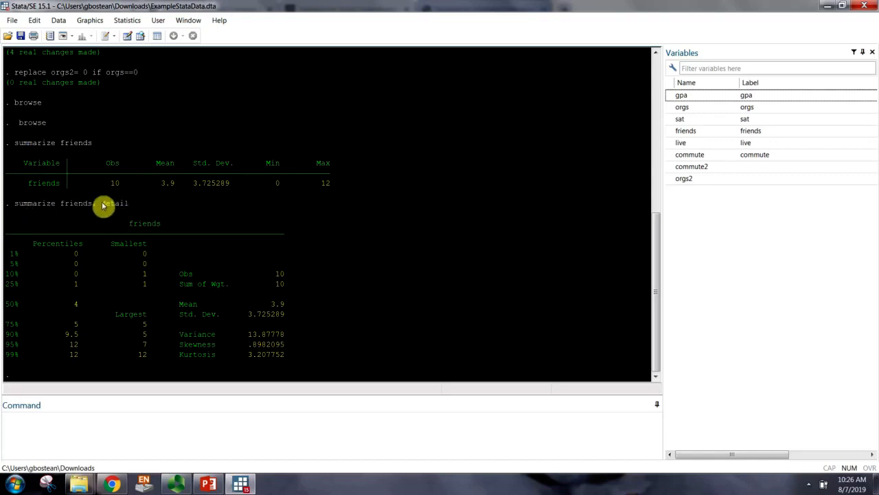
- Go back and forth through the previously run commands on the command line without running any, and clear the line
{"action": "left_click", "coordinate": [116, 437]}
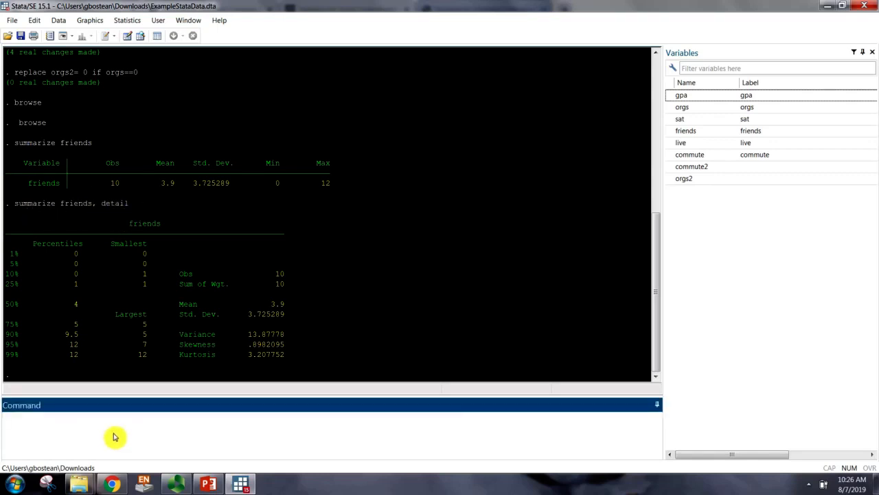
{"action": "key", "text": "Page_Up"}
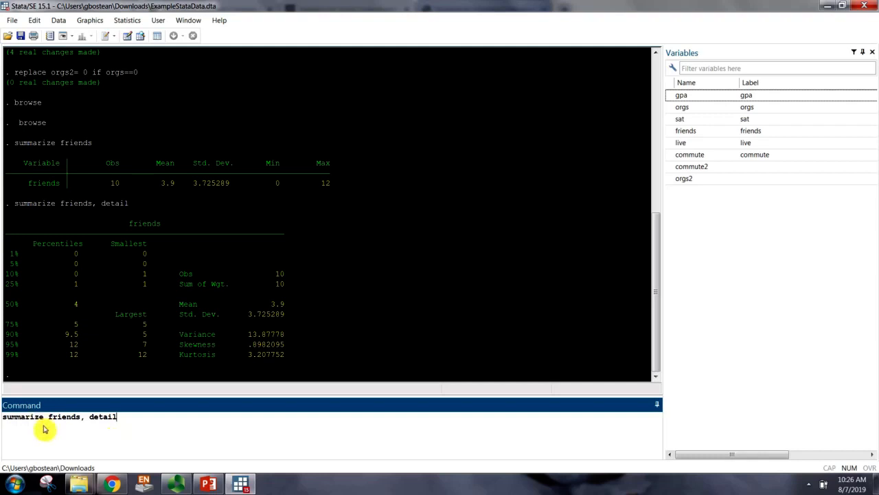
{"action": "key", "text": "BackSpace"}
{"action": "key", "text": "BackSpace"}
{"action": "key", "text": "BackSpace"}
{"action": "key", "text": "BackSpace"}
{"action": "key", "text": "BackSpace"}
{"action": "key", "text": "BackSpace"}
{"action": "key", "text": "BackSpace"}
{"action": "key", "text": "BackSpace"}
{"action": "key", "text": "Page_Up"}
{"action": "key", "text": "Page_Up"}
{"action": "key", "text": "Page_Up"}
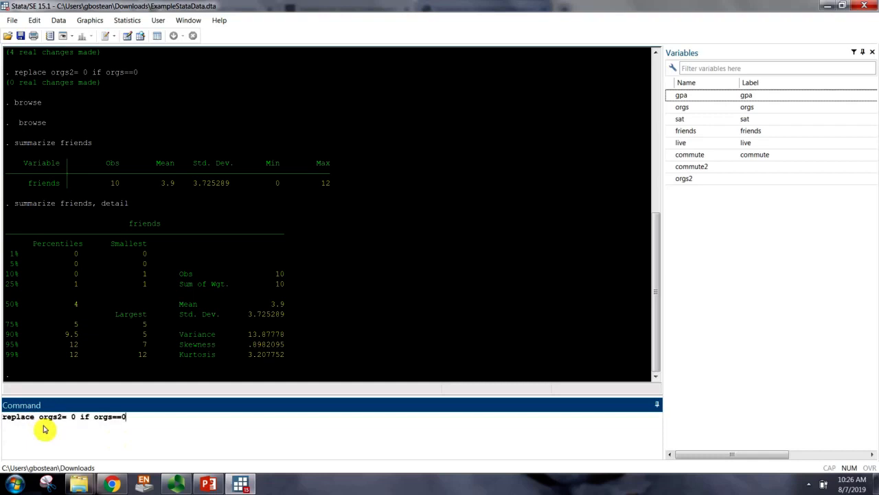
{"action": "key", "text": "Page_Up"}
{"action": "key", "text": "Page_Up"}
{"action": "key", "text": "Page_Up"}
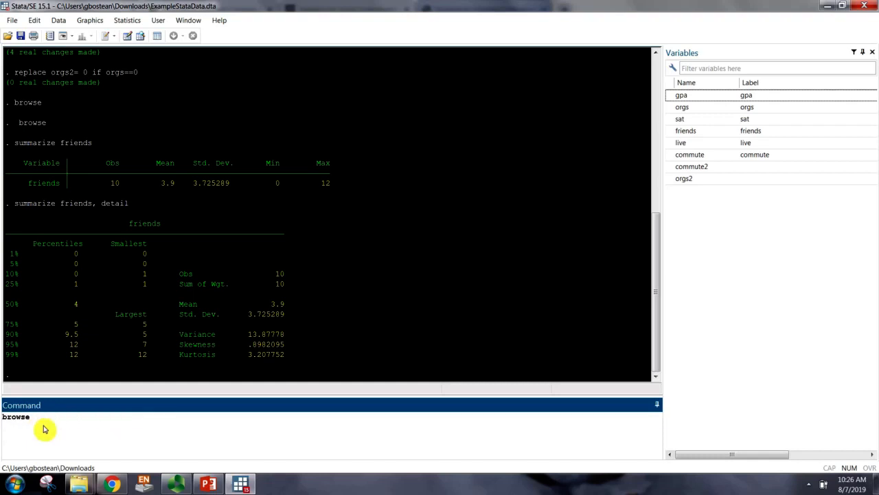
{"action": "key", "text": "Page_Down"}
{"action": "key", "text": "Page_Down"}
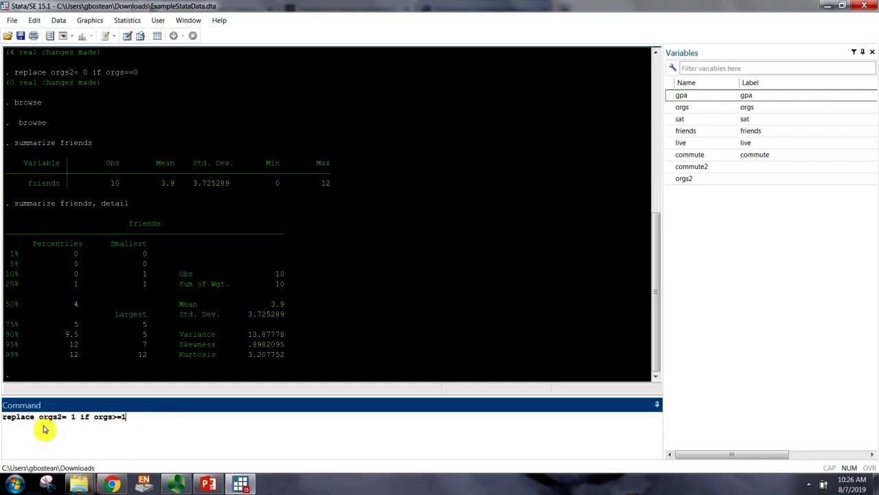
{"action": "key", "text": "Page_Down"}
{"action": "key", "text": "Page_Down"}
{"action": "key", "text": "Page_Down"}
{"action": "key", "text": "Page_Down"}
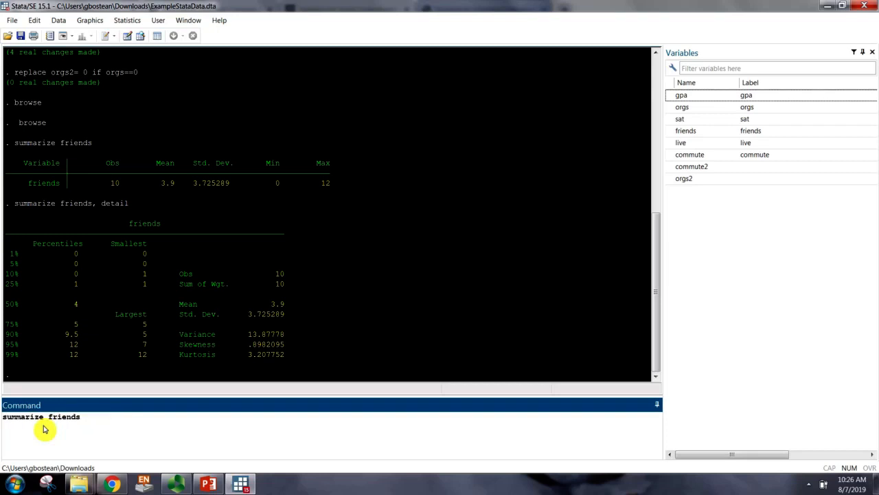
{"action": "key", "text": "Page_Down"}
{"action": "key", "text": "Page_Up"}
{"action": "key", "text": "Page_Down"}
{"action": "key", "text": "Page_Up"}
{"action": "key", "text": "Page_Up"}
{"action": "key", "text": "Page_Up"}
{"action": "key", "text": "Escape"}
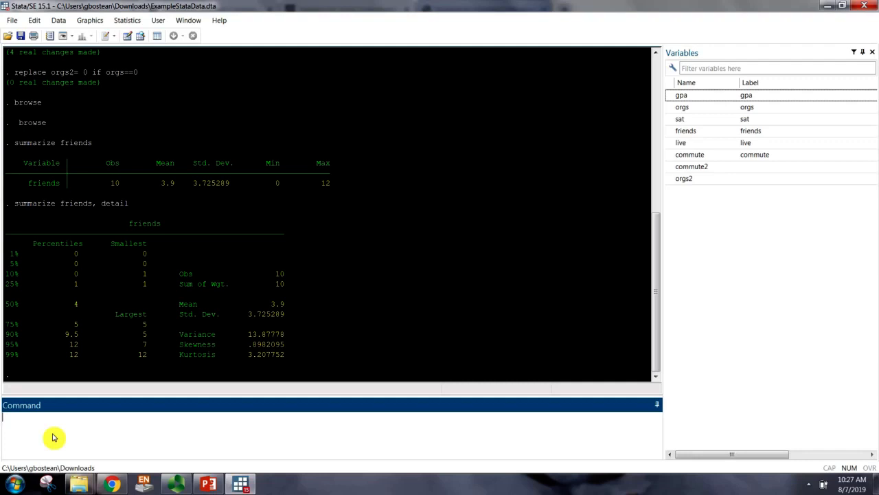
- Recall the detailed summary command, misspell it as sumarize friends, detail, and run it
{"action": "key", "text": "Page_Up"}
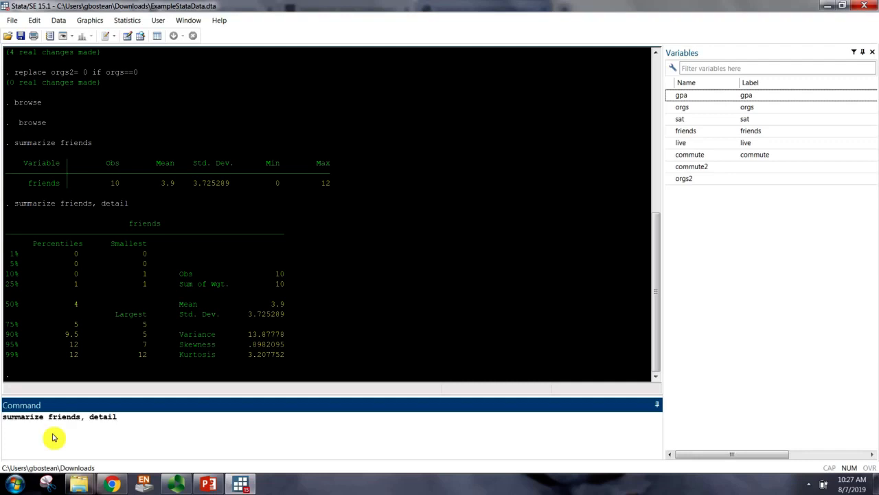
{"action": "key", "text": "ctrl+Left"}
{"action": "key", "text": "ctrl+Left"}
{"action": "key", "text": "ctrl+Left"}
{"action": "key", "text": "Right"}
{"action": "key", "text": "Right"}
{"action": "key", "text": "Delete"}
{"action": "key", "text": "Return"}
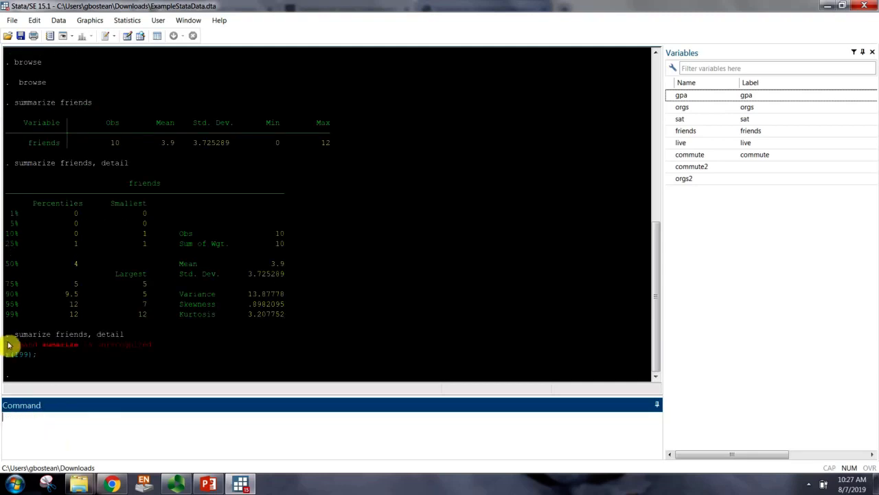
- Highlight the error message and the misspelled word sumarize in the results, and clear the selection
{"action": "left_click_drag", "start_coordinate": [8, 349], "coordinate": [172, 351]}
{"action": "left_click", "coordinate": [128, 376]}
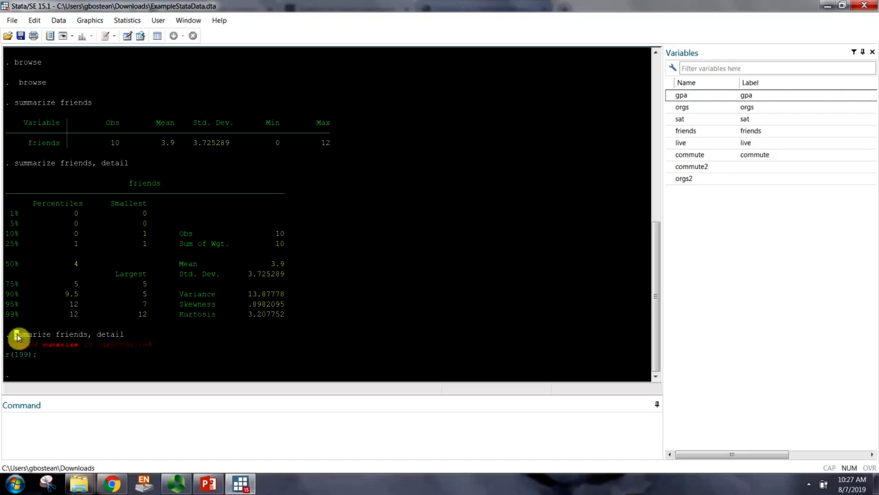
{"action": "left_click_drag", "start_coordinate": [15, 336], "coordinate": [49, 335]}
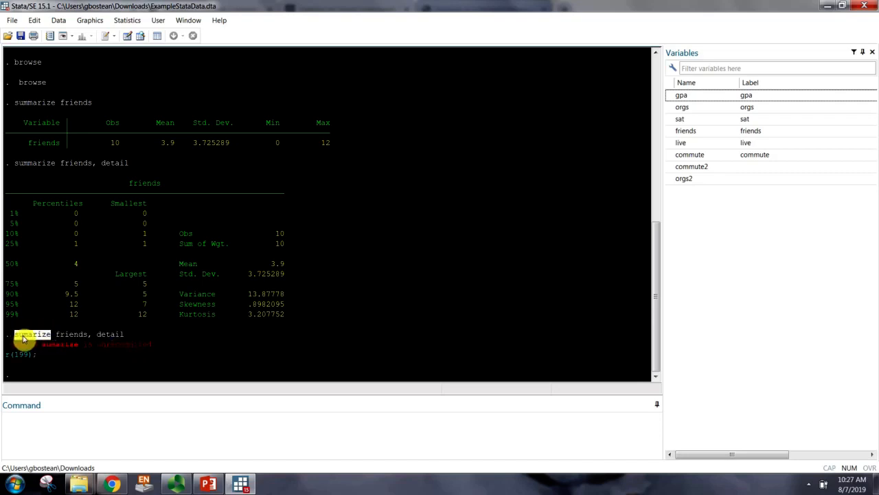
{"action": "left_click", "coordinate": [26, 338]}
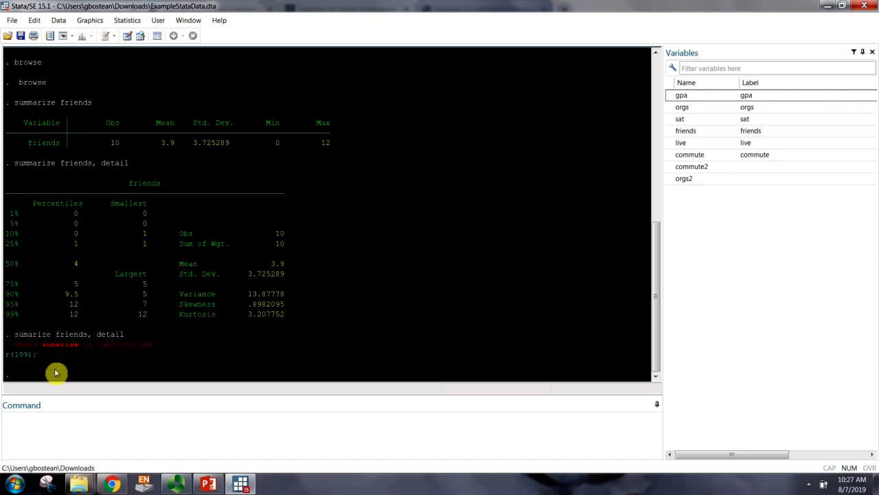
- Open the explanation of return code r(199) and move its viewer window slightly to read it
{"action": "left_click", "coordinate": [88, 445]}
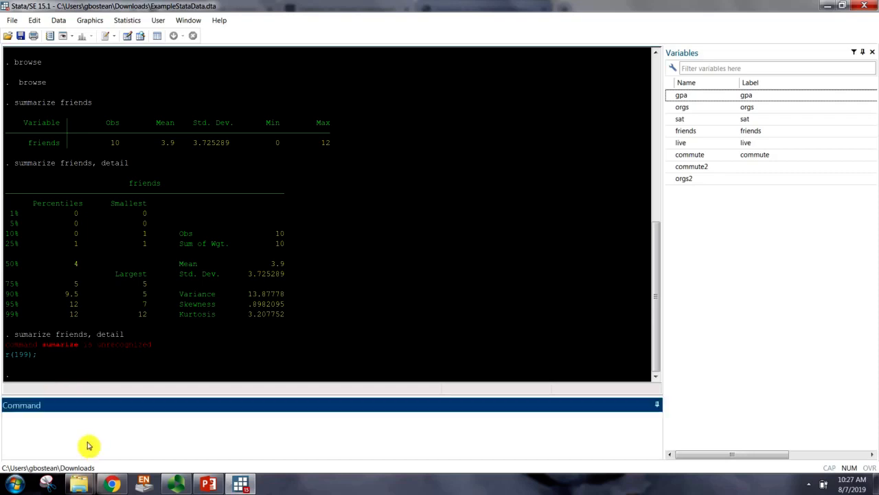
{"action": "left_click", "coordinate": [19, 357]}
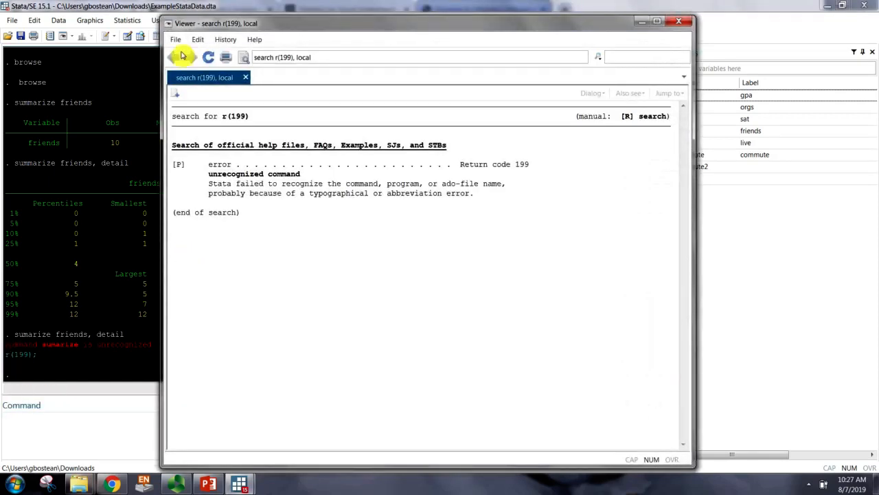
{"action": "left_click_drag", "start_coordinate": [268, 22], "coordinate": [273, 14]}
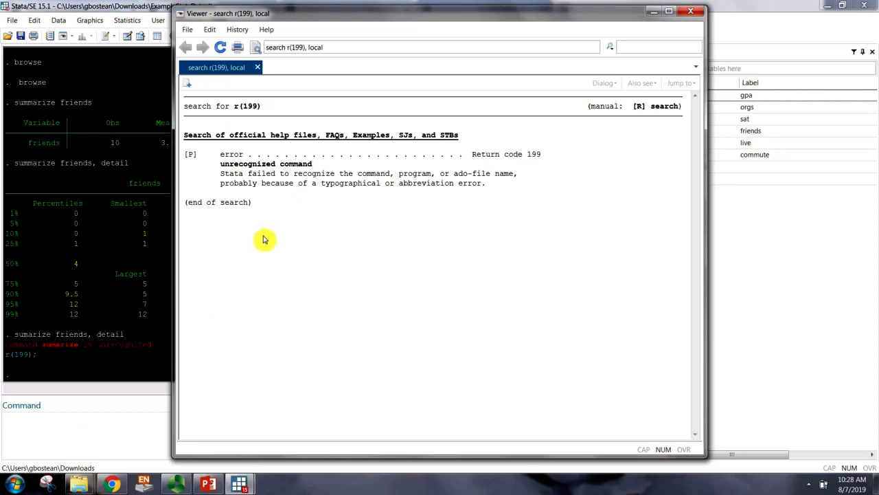
- Return to the command line and summarize friends with the abbreviated commands sum friends and su friends
{"action": "left_click", "coordinate": [62, 447]}
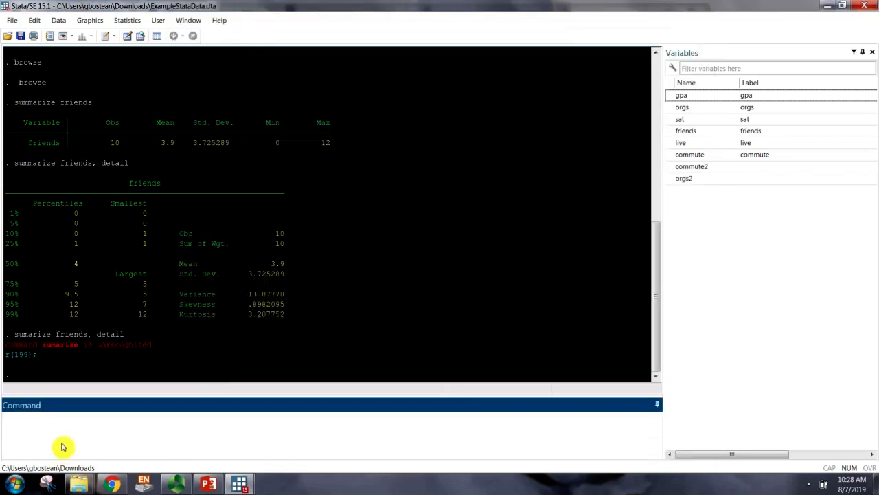
{"action": "type", "text": "sum friends"}
{"action": "key", "text": "Return"}
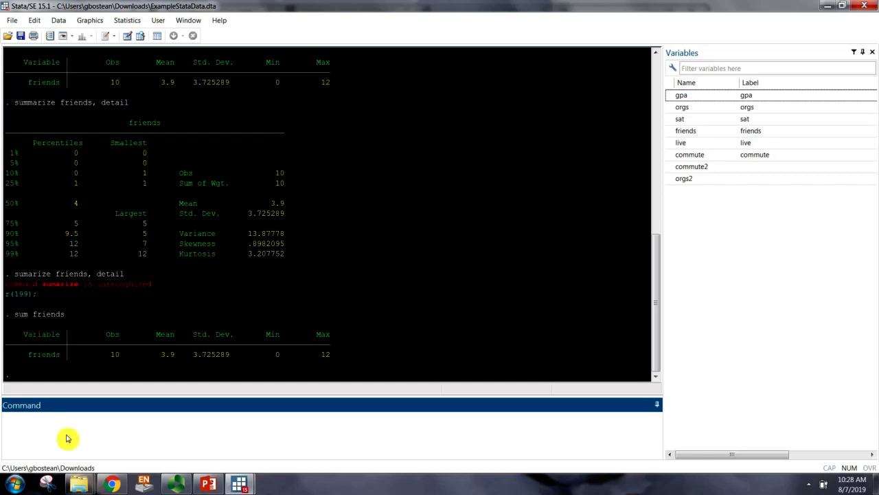
{"action": "type", "text": "su friends"}
{"action": "key", "text": "Return"}
- Try to summarize friends with the one-letter abbreviation s friends
{"action": "type", "text": "s "}
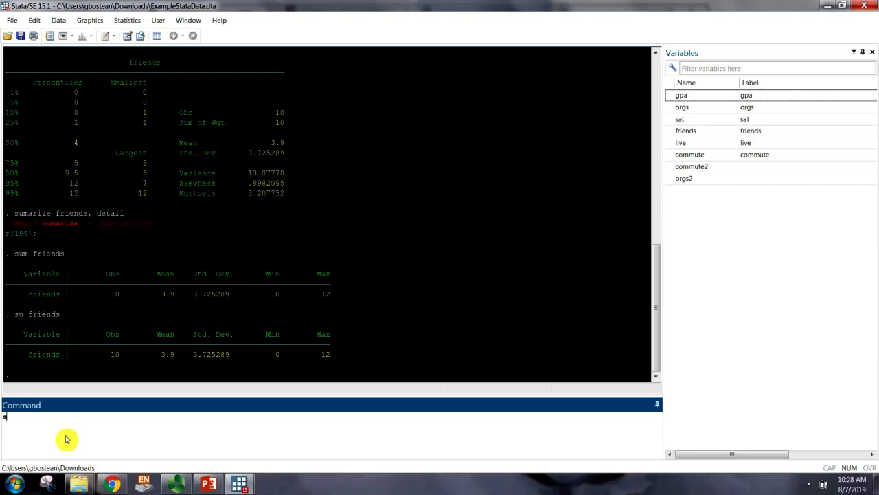
{"action": "type", "text": "friends"}
{"action": "key", "text": "Return"}
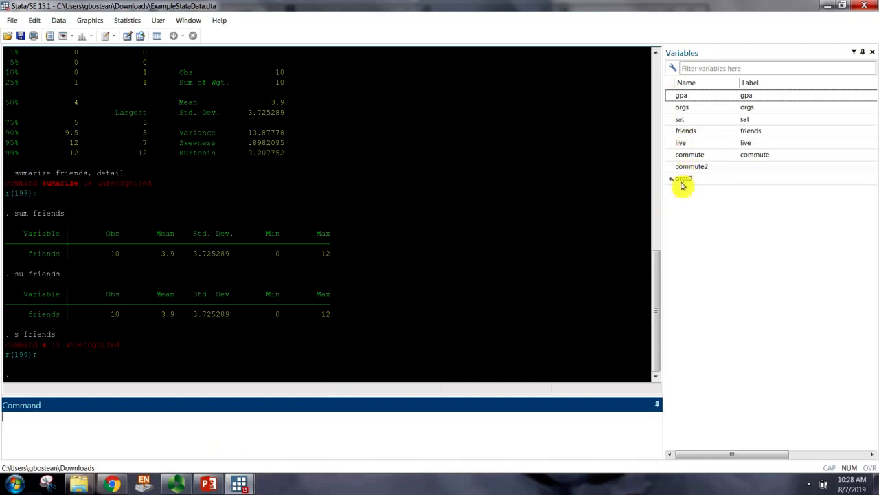
- Save the dataset under the new name ExampleStataData2.dta in the 318 course folder, as Stata Data (*.dta)
{"action": "left_click", "coordinate": [13, 23]}
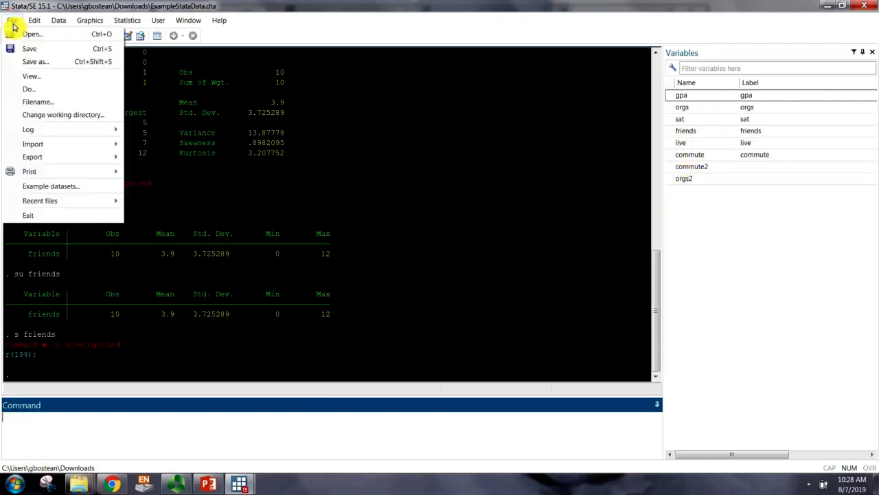
{"action": "left_click", "coordinate": [40, 63]}
{"action": "left_click_drag", "start_coordinate": [222, 24], "coordinate": [398, 110]}
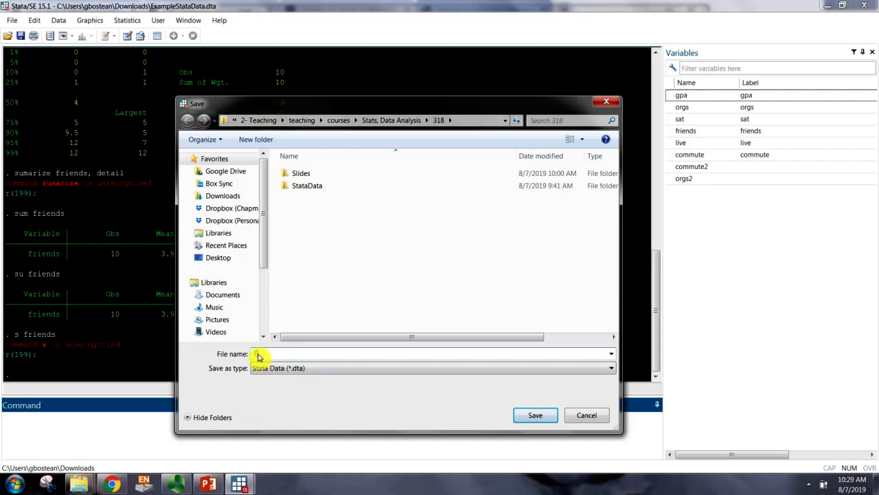
{"action": "type", "text": "ExampleStataDS"}
{"action": "type", "text": "ta2.dta"}
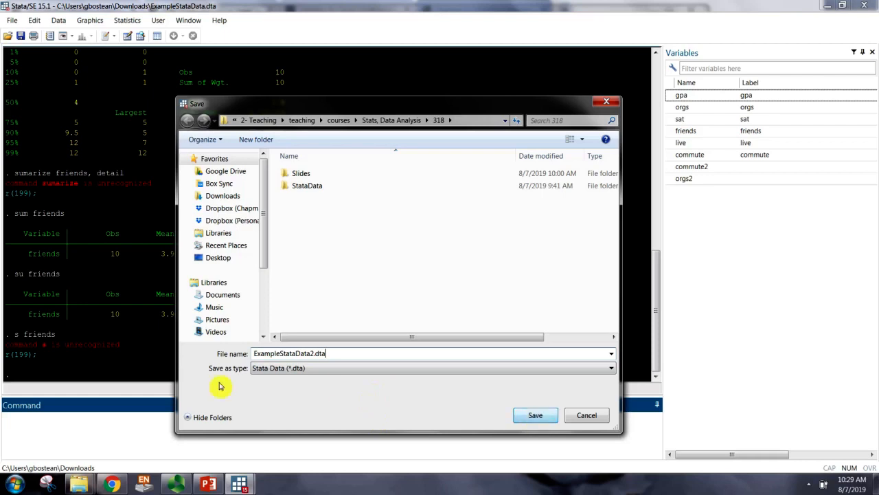
{"action": "left_click", "coordinate": [275, 372]}
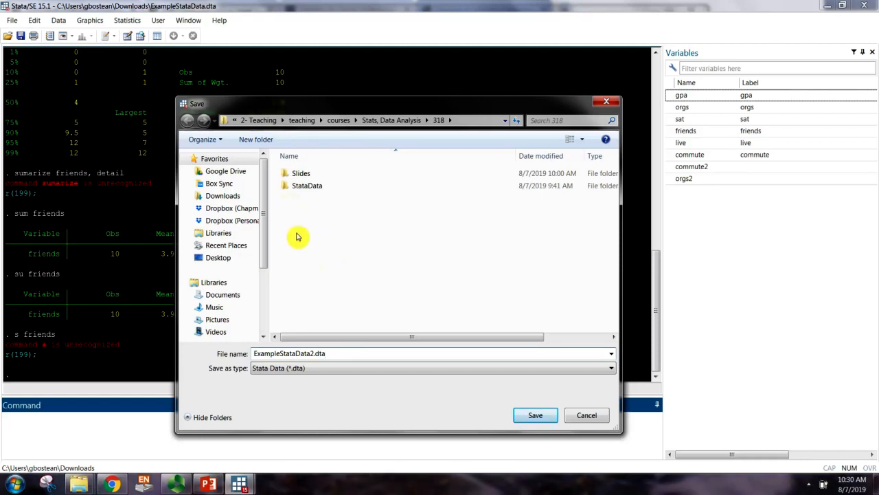
{"action": "left_click", "coordinate": [546, 416]}
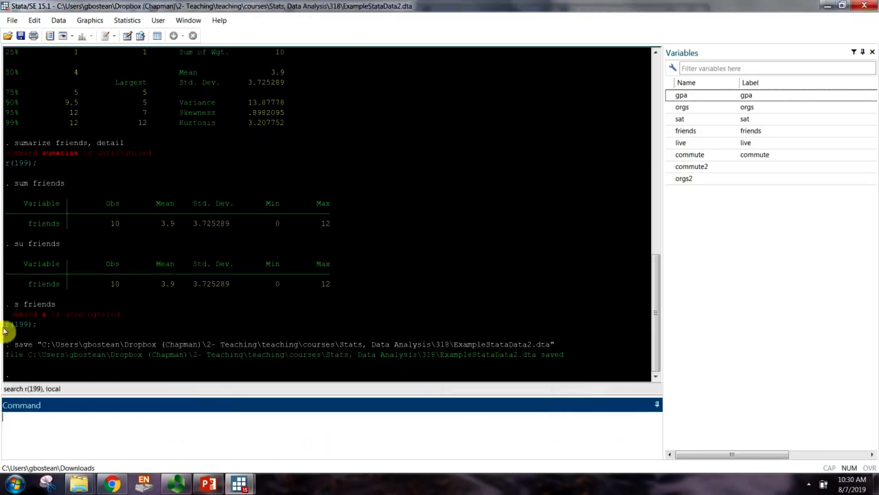
- Highlight the save command with its output and the quoted file path in the results, and clear the selection
{"action": "left_click_drag", "start_coordinate": [8, 346], "coordinate": [572, 365]}
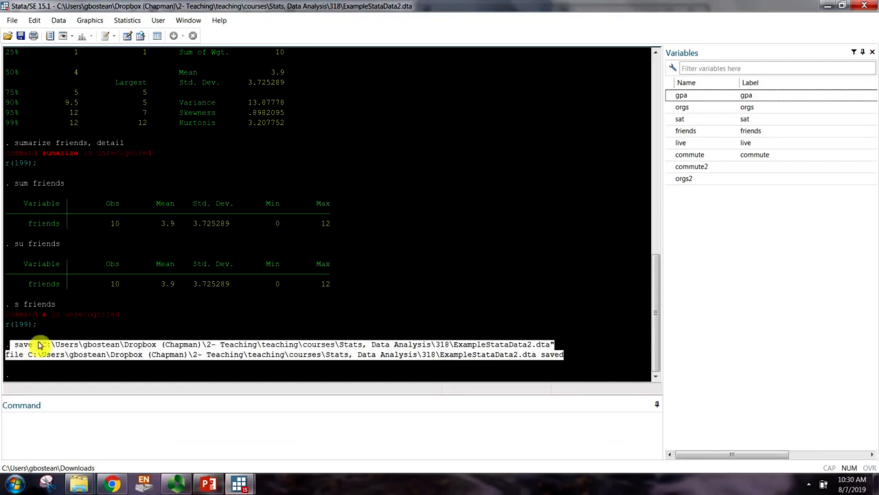
{"action": "left_click_drag", "start_coordinate": [38, 345], "coordinate": [562, 347]}
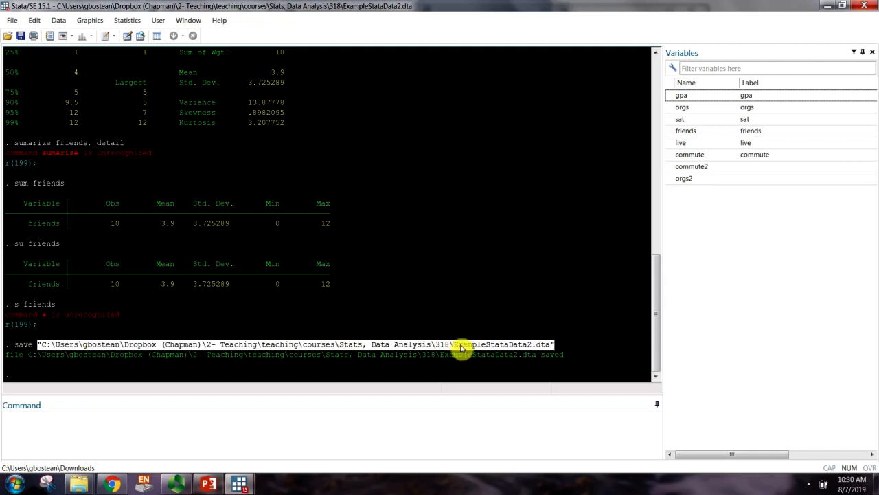
{"action": "left_click", "coordinate": [555, 345]}
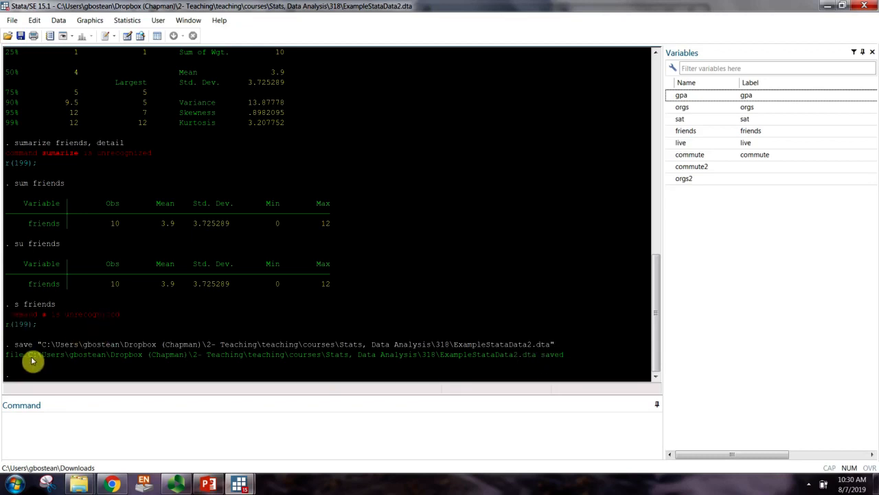
- Review the earlier commands in the results, highlighting generate commute2= commute/60 and the missing-values note beneath it
{"action": "scroll", "coordinate": [47, 347], "scroll_direction": "up", "scroll_amount": 3}
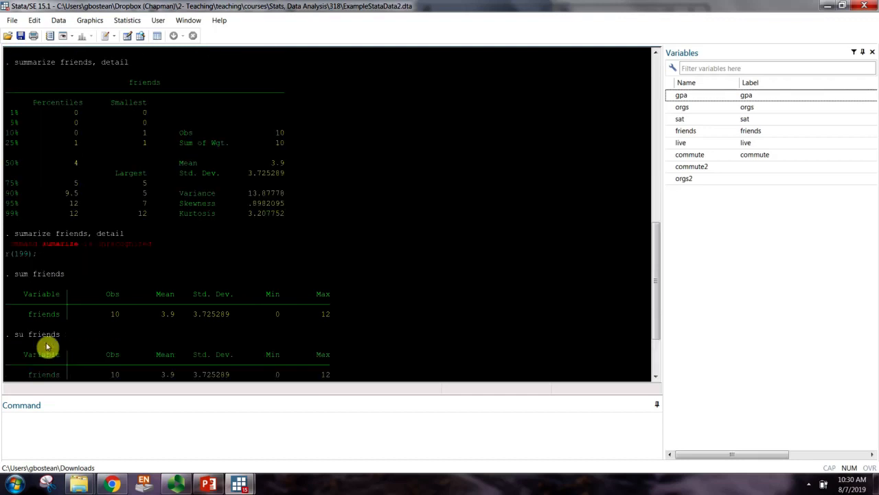
{"action": "scroll", "coordinate": [47, 347], "scroll_direction": "up", "scroll_amount": 12}
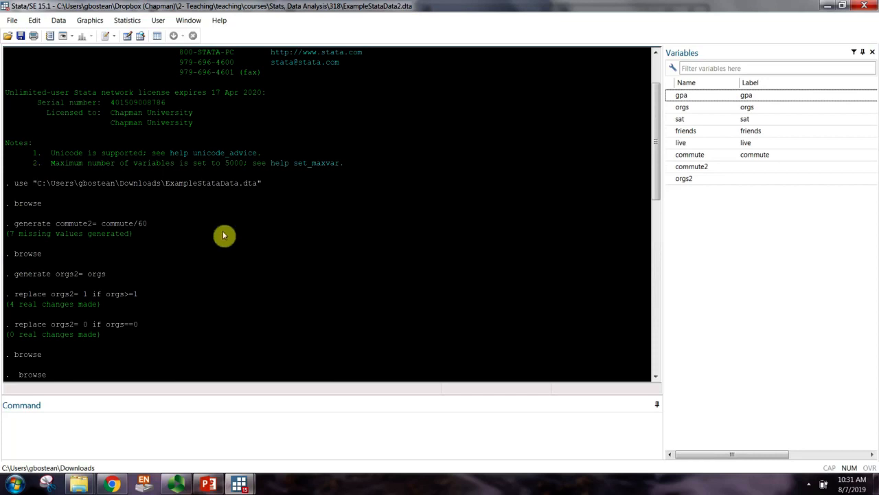
{"action": "scroll", "coordinate": [102, 317], "scroll_direction": "down", "scroll_amount": 1}
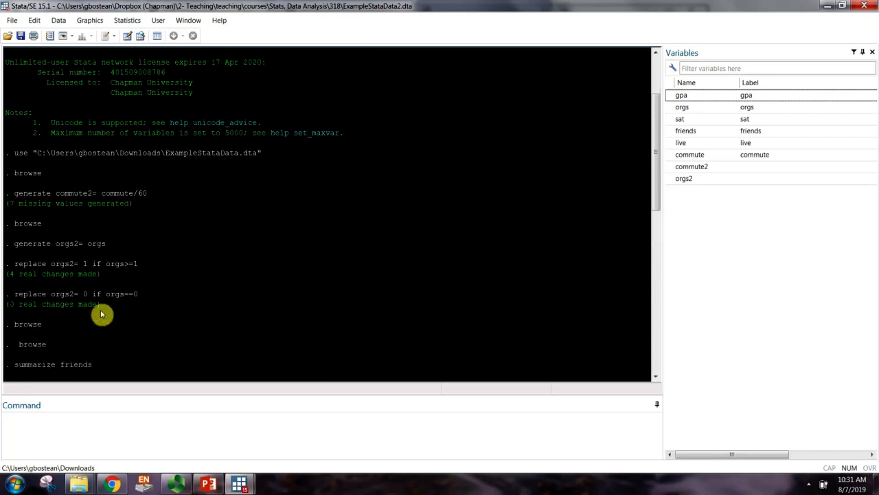
{"action": "left_click_drag", "start_coordinate": [11, 192], "coordinate": [174, 194]}
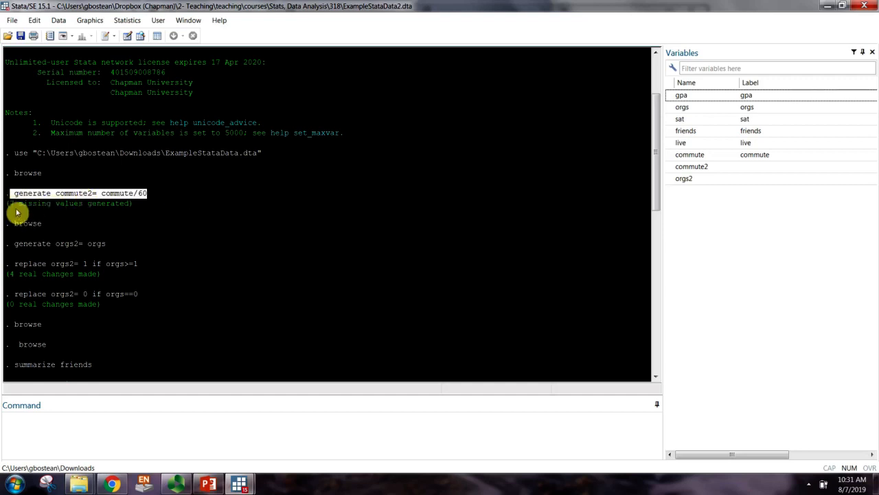
{"action": "left_click_drag", "start_coordinate": [8, 204], "coordinate": [147, 205]}
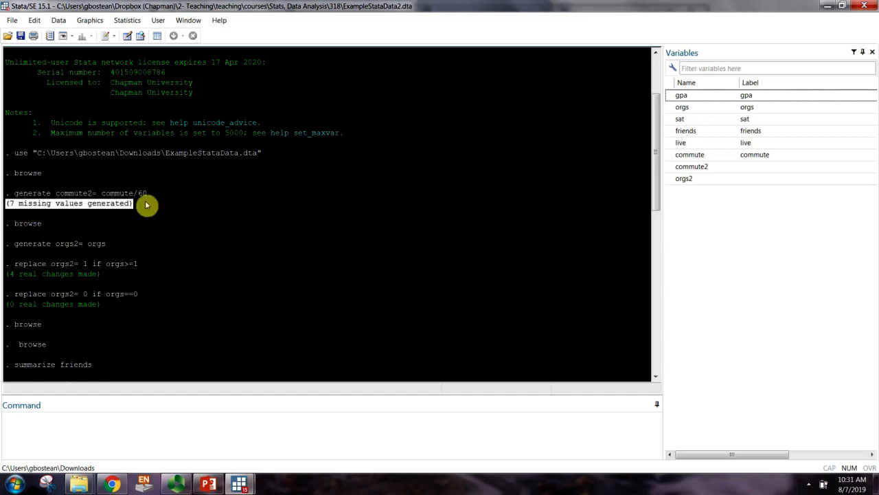
{"action": "left_click", "coordinate": [34, 205]}
{"action": "left_click_drag", "start_coordinate": [10, 203], "coordinate": [133, 204]}
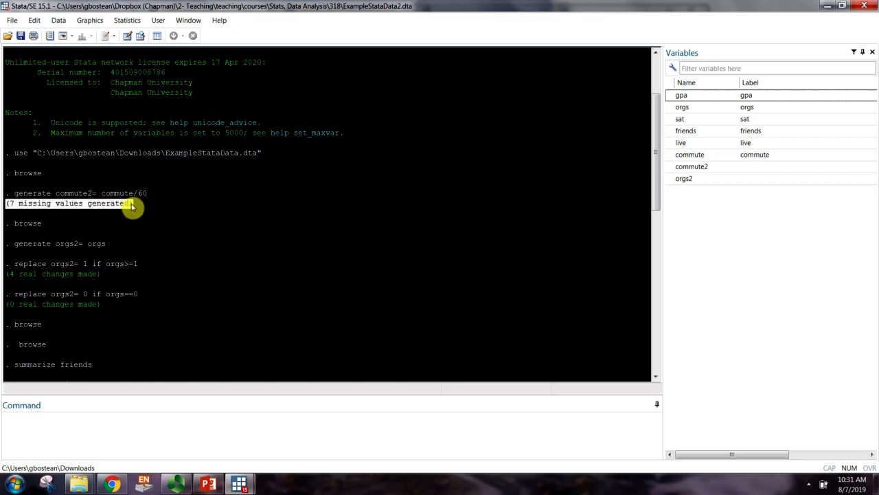
{"action": "mouse_move", "coordinate": [7, 274]}
{"action": "left_mouse_down"}
{"action": "mouse_move", "coordinate": [117, 268]}
{"action": "mouse_move", "coordinate": [4, 280]}
{"action": "mouse_move", "coordinate": [9, 275]}
{"action": "left_mouse_up"}
- Highlight the error message under the misspelled sumarize command in the results, and clear the selection
{"action": "scroll", "coordinate": [43, 291], "scroll_direction": "down", "scroll_amount": 10}
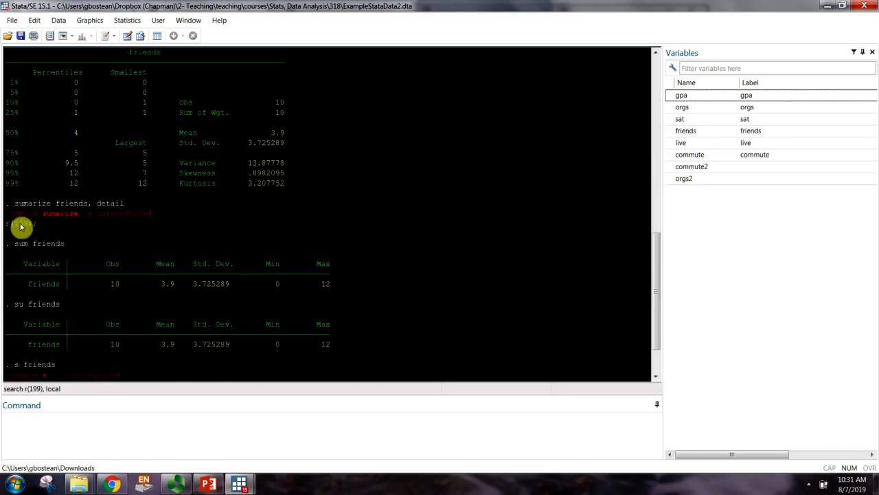
{"action": "left_click_drag", "start_coordinate": [5, 214], "coordinate": [177, 216]}
{"action": "key", "text": "ctrl+s"}
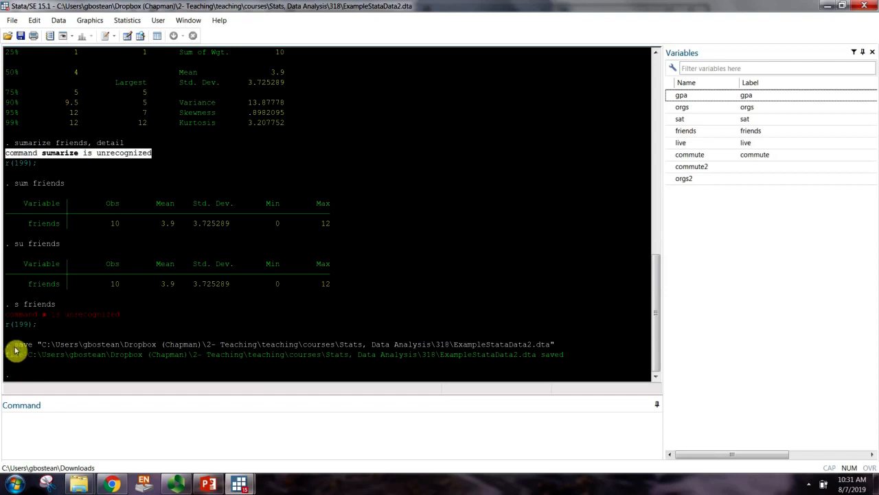
{"action": "left_click", "coordinate": [42, 328]}
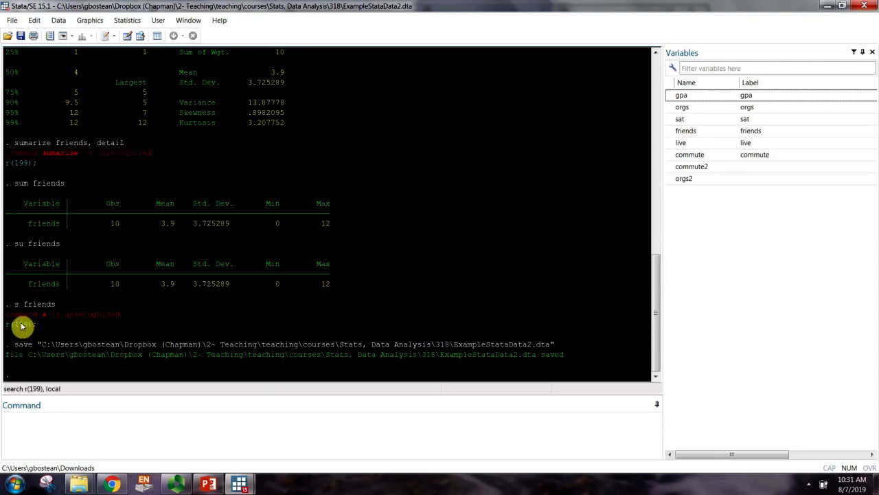
- Open the explanation of return code r(199) below s friends, close its viewer, and return to the command line
{"action": "left_click", "coordinate": [22, 326]}
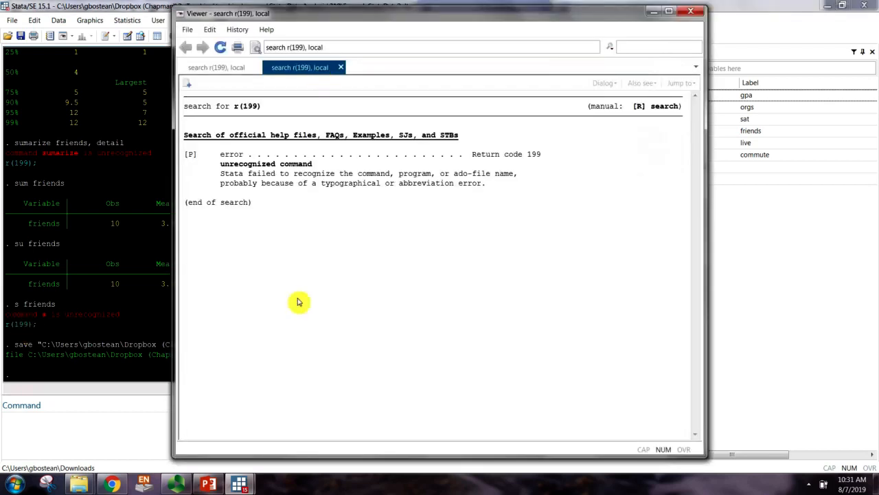
{"action": "left_click", "coordinate": [690, 11]}
{"action": "left_click", "coordinate": [171, 434]}
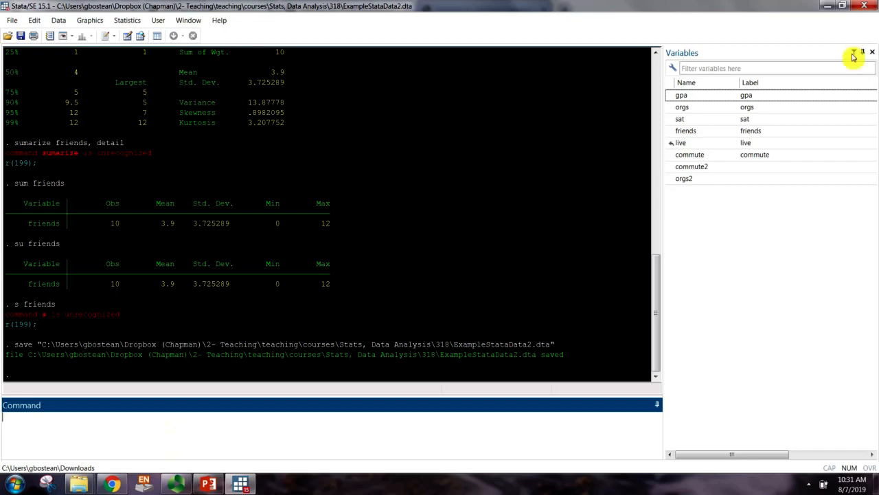
- Close Stata and ignore the device recording error
{"action": "left_click", "coordinate": [867, 7]}
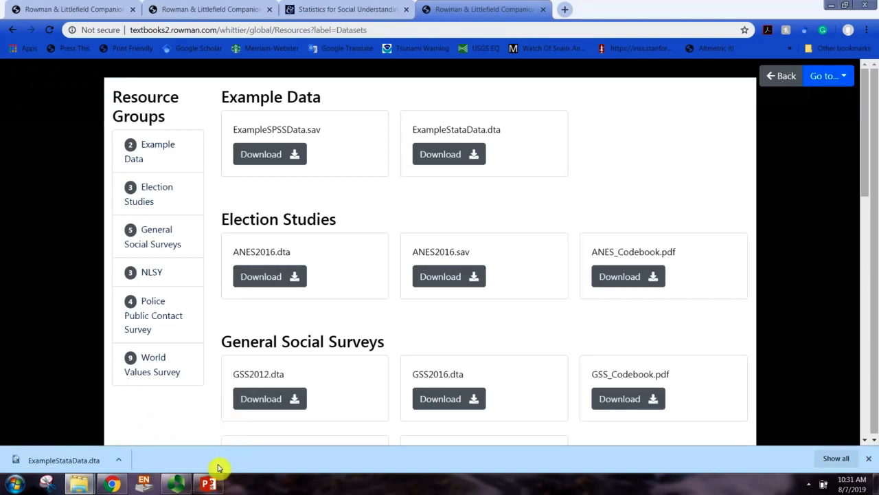
{"action": "mouse_move", "coordinate": [197, 486]}
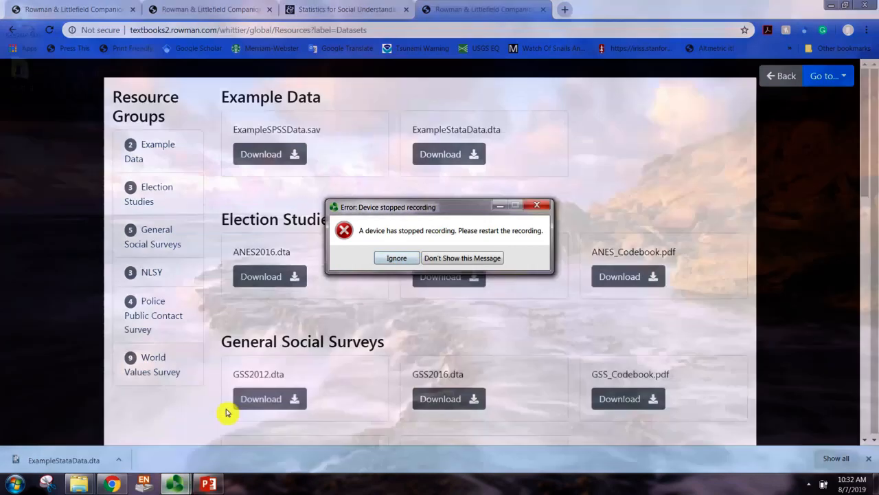
{"action": "left_click", "coordinate": [226, 410]}
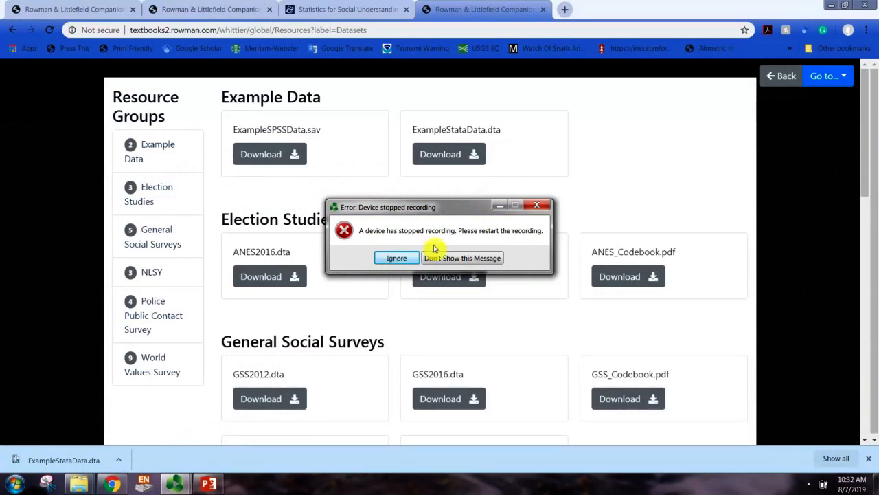
{"action": "left_click", "coordinate": [388, 258]}
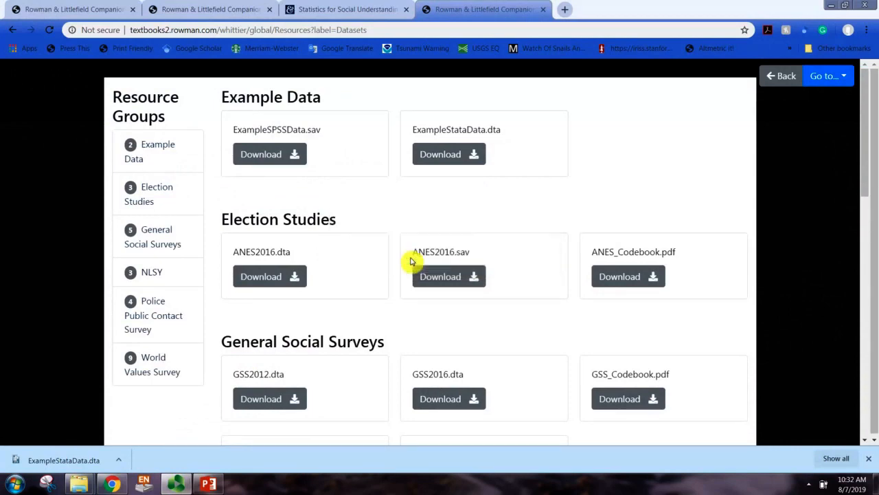
- Minimize the browser and close the GettingStartedwithStata.pptx presentation to reach the desktop
{"action": "left_click", "coordinate": [830, 4]}
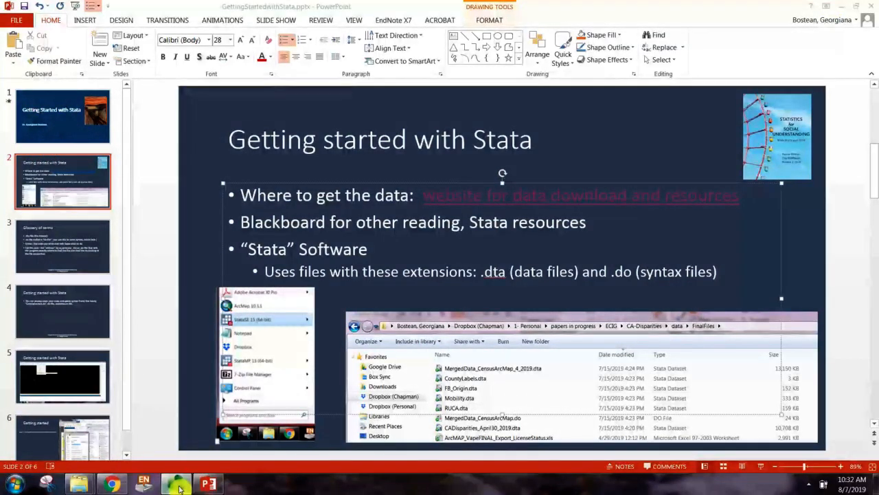
{"action": "left_click", "coordinate": [107, 485]}
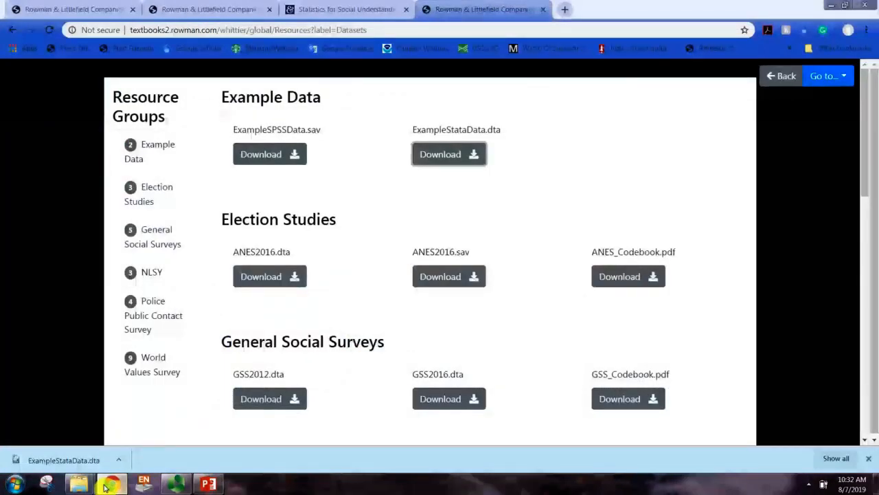
{"action": "left_click", "coordinate": [107, 485]}
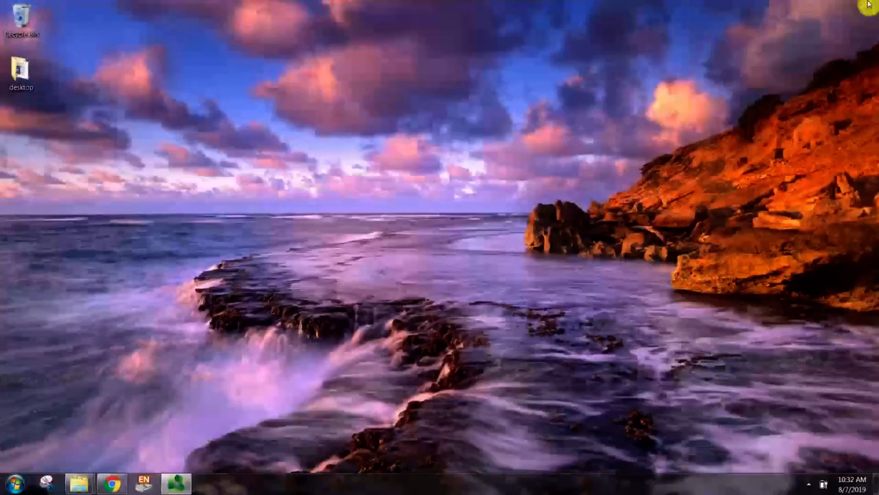
{"action": "right_click", "coordinate": [177, 480]}
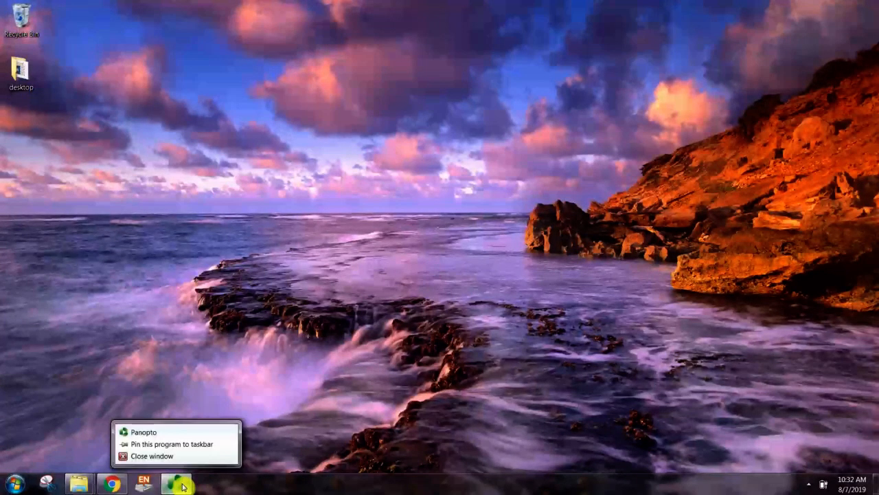
{"action": "left_click", "coordinate": [162, 434]}
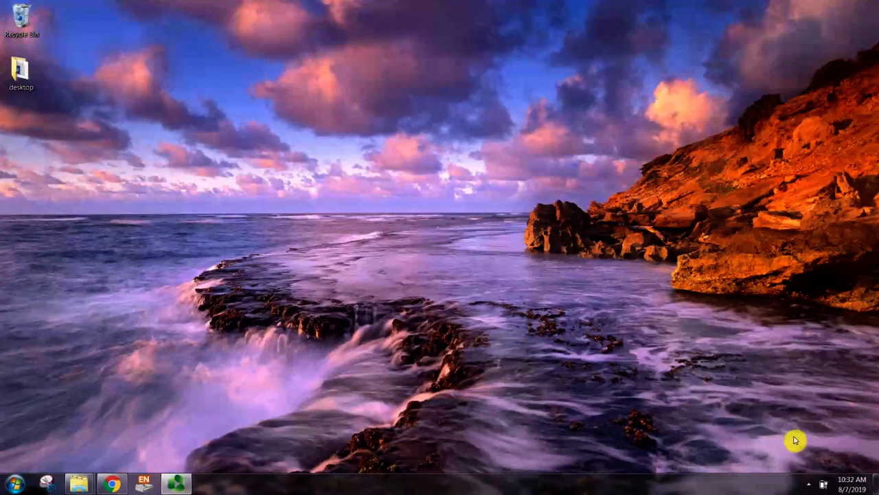
{"action": "left_click", "coordinate": [809, 484]}
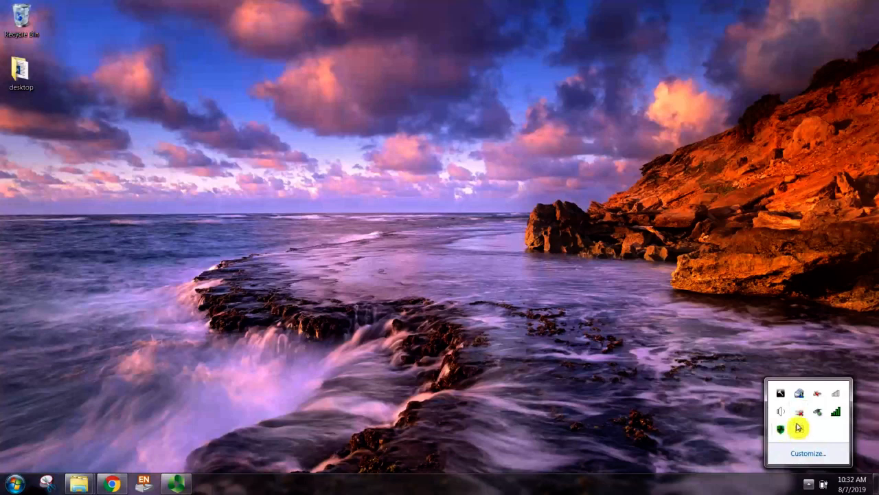
- Delete the original ExampleStataData.dta from the Downloads folder
{"action": "left_click", "coordinate": [113, 485]}
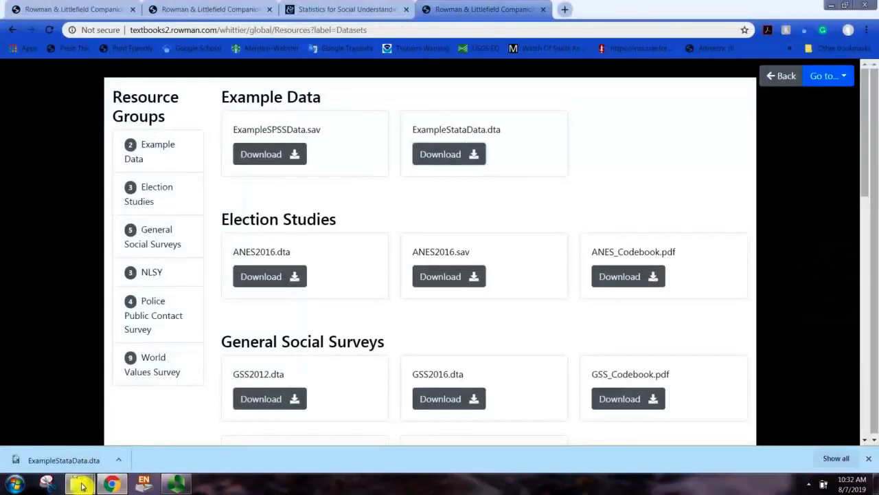
{"action": "mouse_move", "coordinate": [79, 483]}
{"action": "mouse_move", "coordinate": [86, 454]}
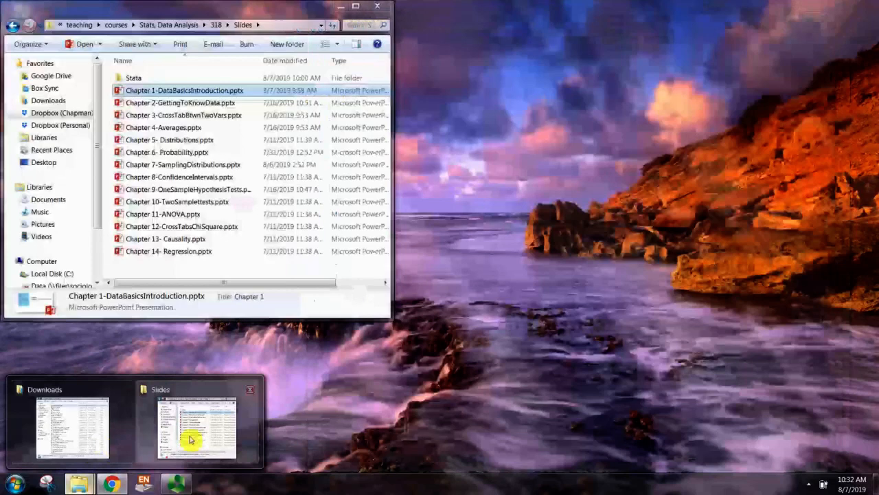
{"action": "left_click", "coordinate": [106, 437]}
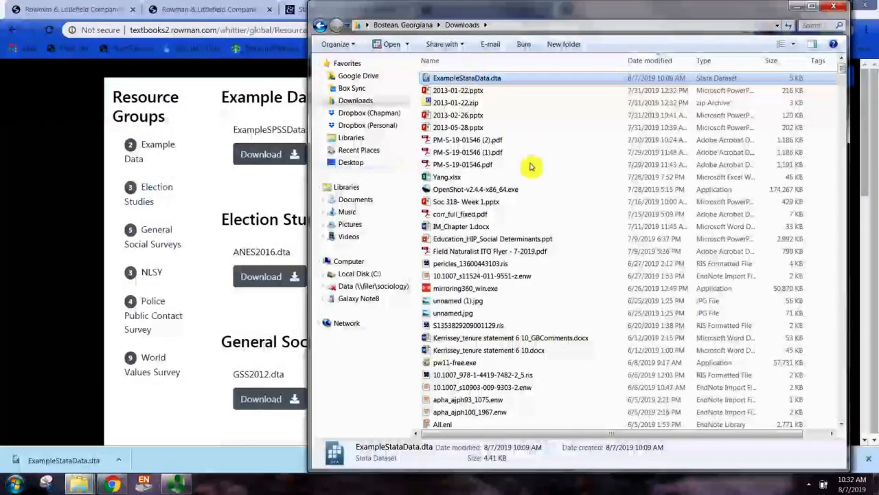
{"action": "key", "text": "Delete"}
{"action": "key", "text": "Return"}
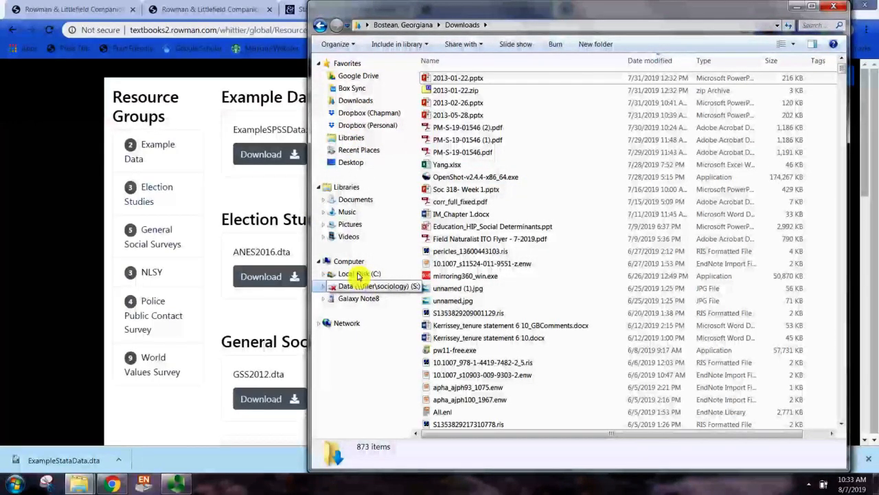
- Return to the browser and close the first two Rowman & Littlefield companion tabs
{"action": "left_click", "coordinate": [29, 208]}
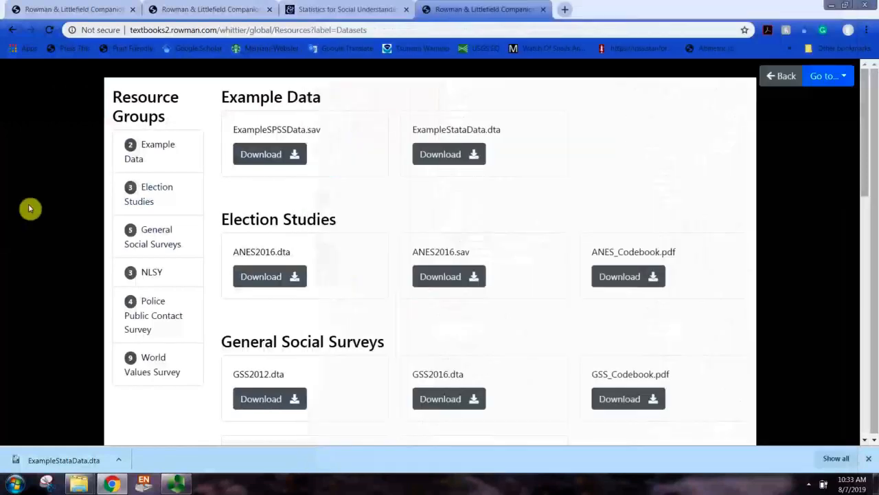
{"action": "left_click", "coordinate": [269, 9]}
{"action": "left_click", "coordinate": [133, 9]}
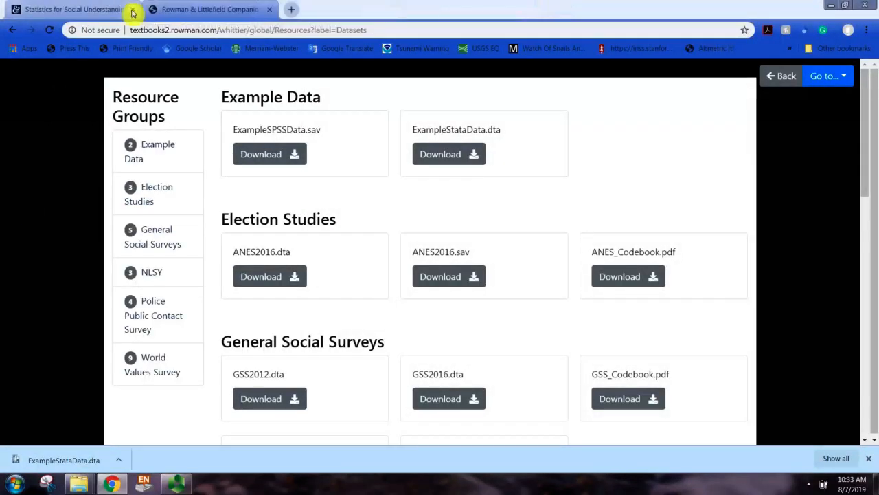
- Close the Statistics for Social Understanding browser tab and leave the Downloads folder for Local Disk (C:)
{"action": "left_click", "coordinate": [132, 8]}
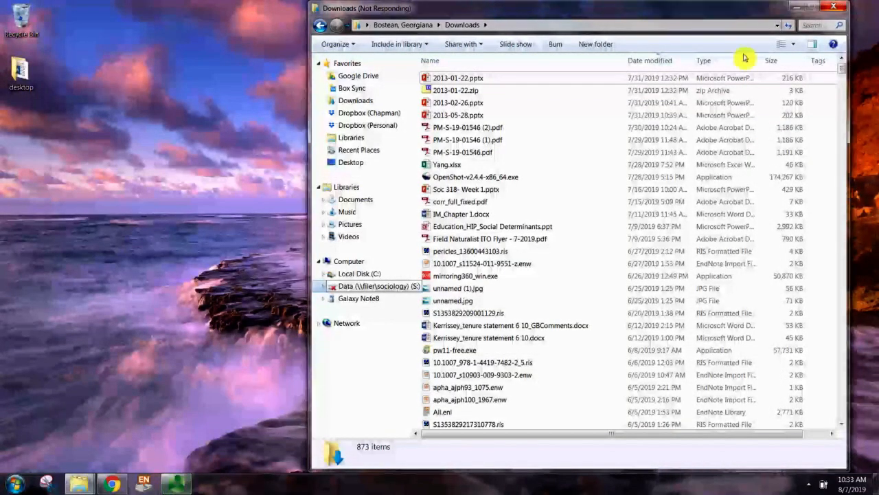
{"action": "left_click", "coordinate": [833, 6]}
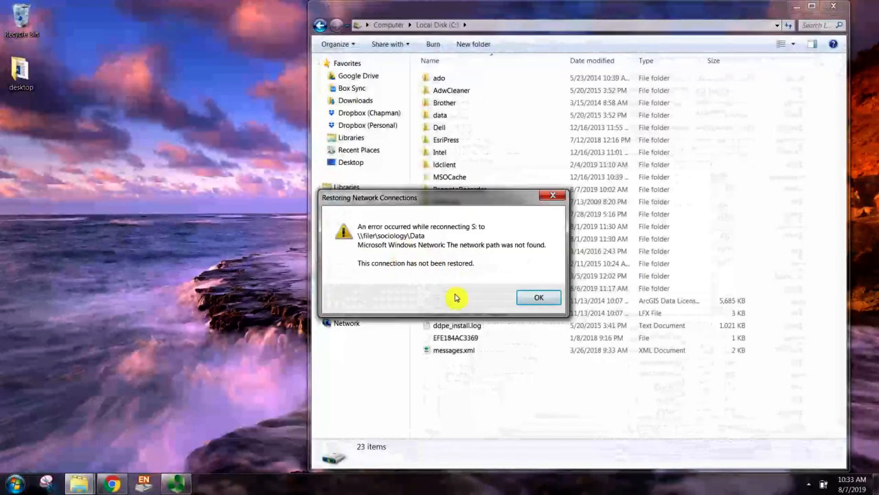
- Dismiss the network connection error, try to open the Data network drive, and dismiss the repeated error
{"action": "left_click", "coordinate": [529, 298]}
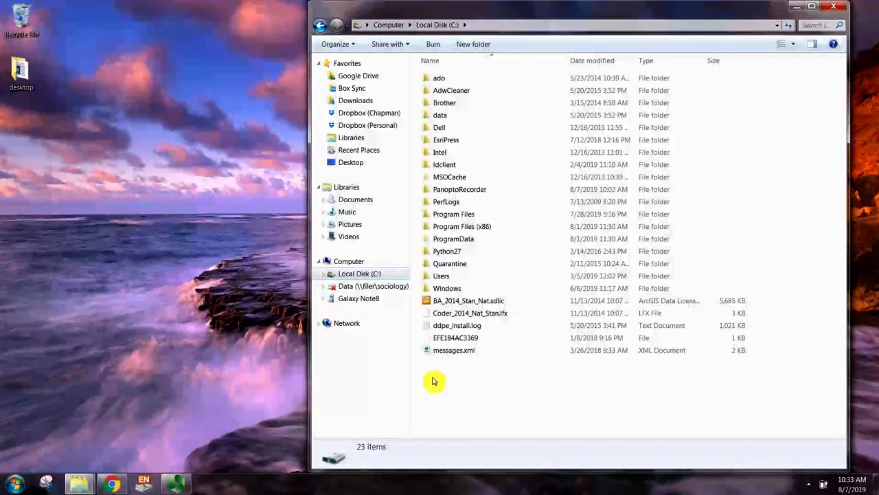
{"action": "left_click", "coordinate": [373, 288]}
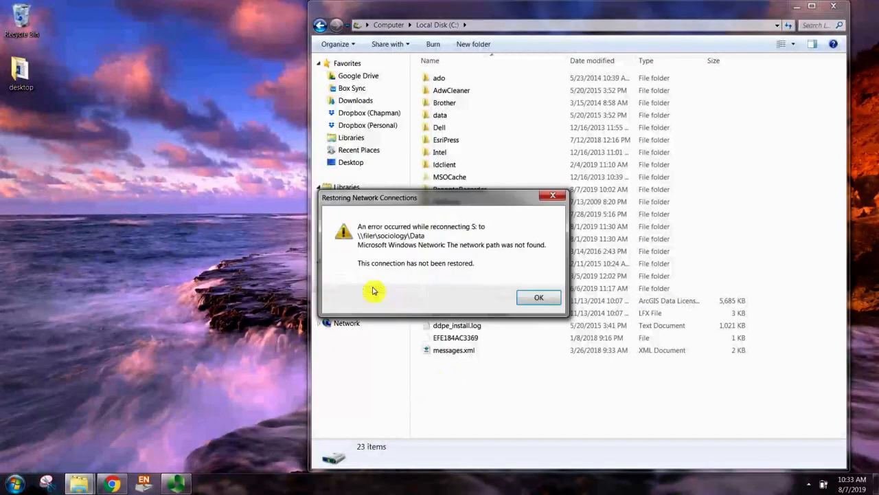
{"action": "left_click", "coordinate": [540, 294]}
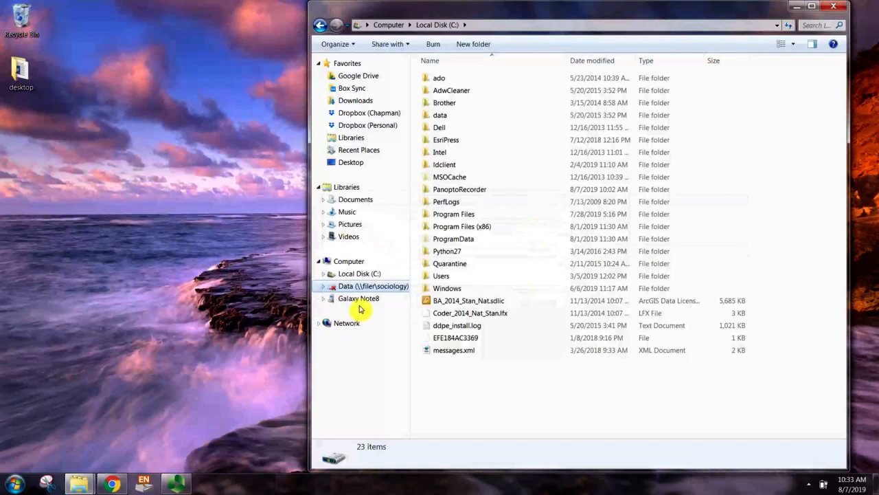
- Open the PanoptoRecorder folder on Local Disk (C:) and widen its Name column
{"action": "left_click", "coordinate": [445, 190]}
{"action": "double_click", "coordinate": [445, 191]}
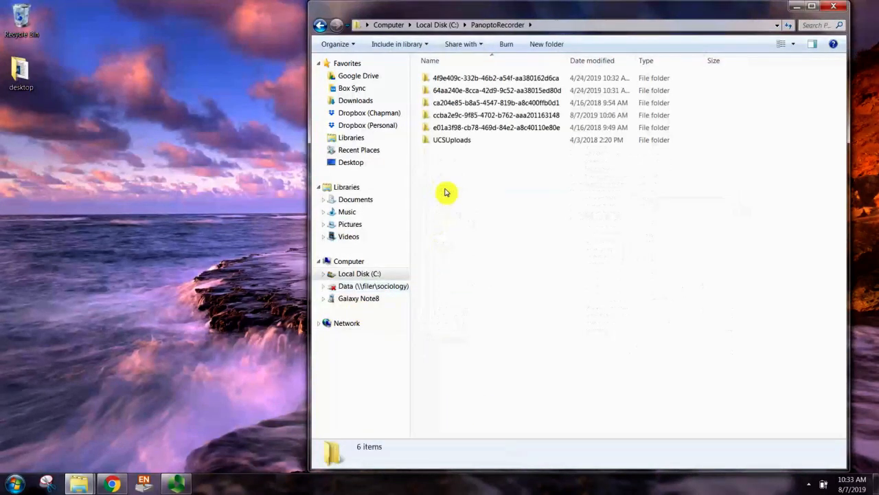
{"action": "left_click_drag", "start_coordinate": [569, 66], "coordinate": [616, 65]}
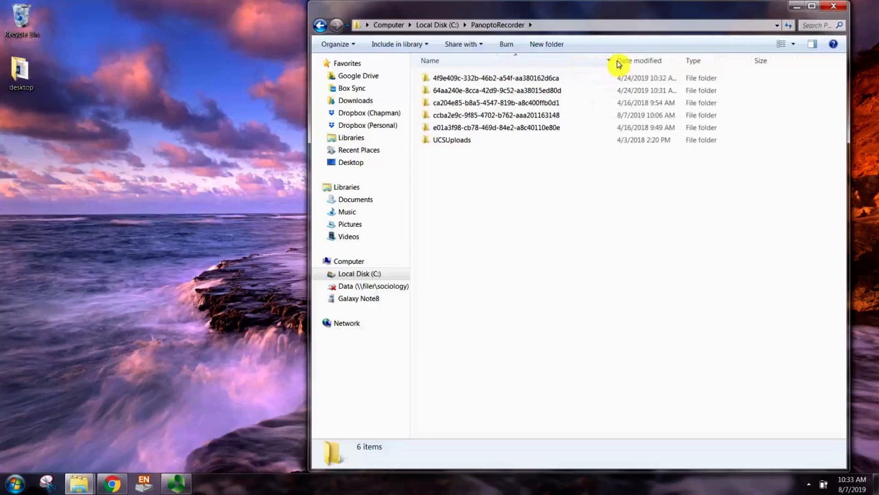
- Examine the recording folder dated 8/7/2019 and its subfolder in a wider window, and return to the PanoptoRecorder folder
{"action": "double_click", "coordinate": [522, 115]}
{"action": "left_click", "coordinate": [499, 301]}
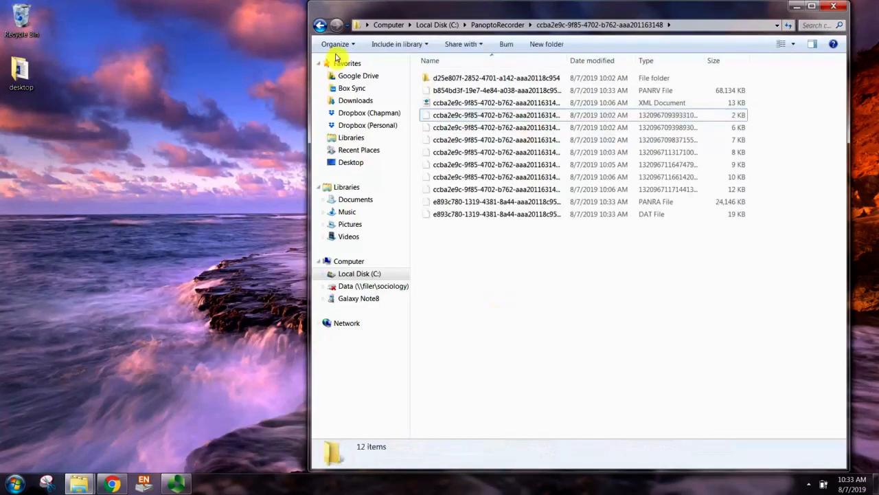
{"action": "double_click", "coordinate": [437, 78]}
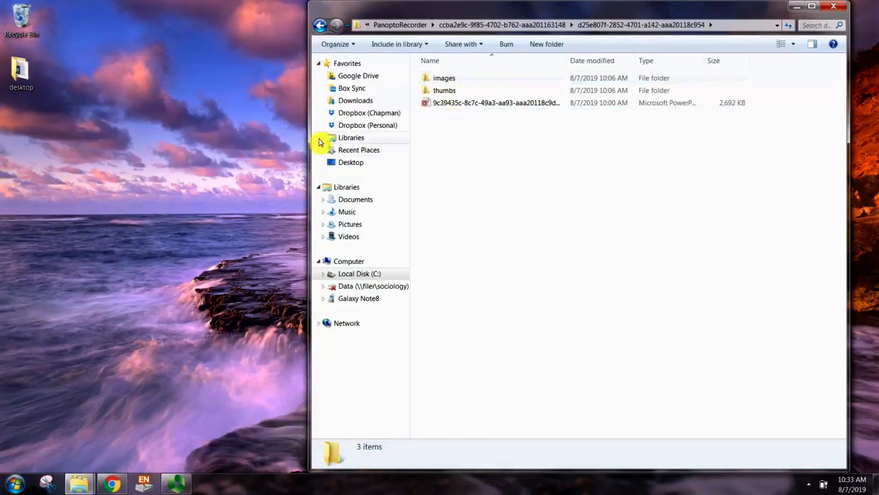
{"action": "left_click_drag", "start_coordinate": [309, 137], "coordinate": [143, 114]}
{"action": "left_click", "coordinate": [153, 25]}
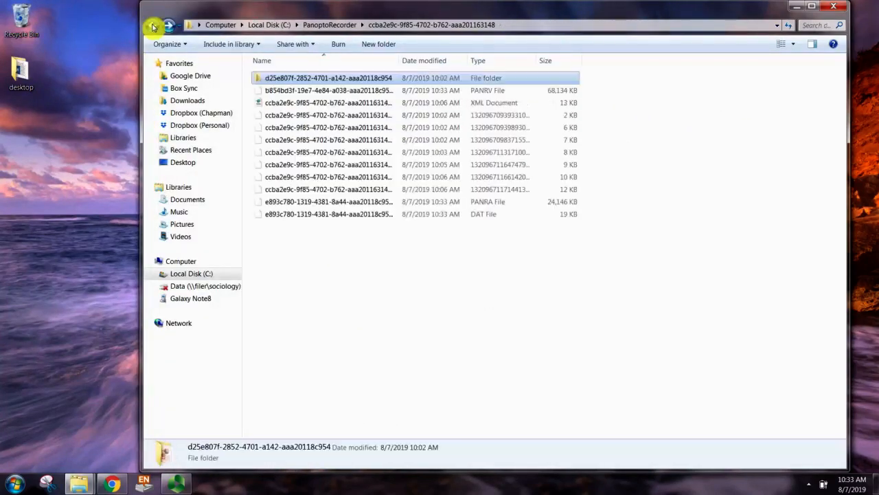
{"action": "left_click", "coordinate": [153, 25]}
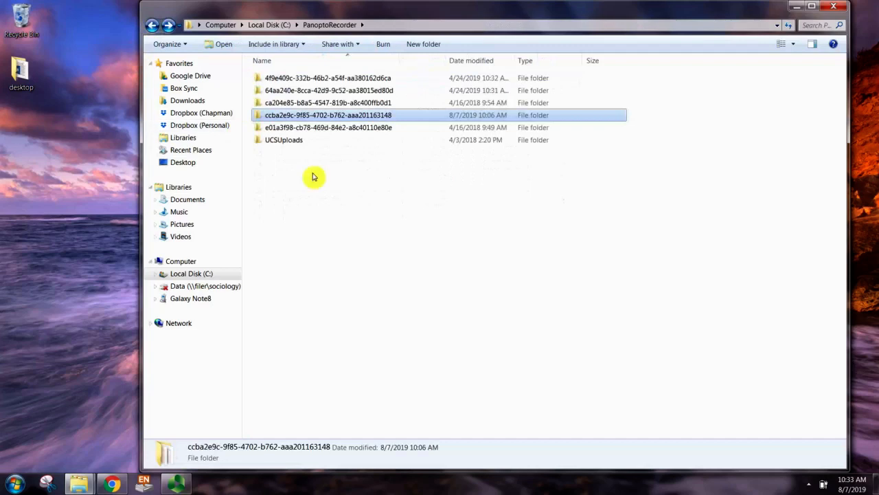
- Close the Panopto recorder window to end the recording
{"action": "left_click", "coordinate": [191, 488]}
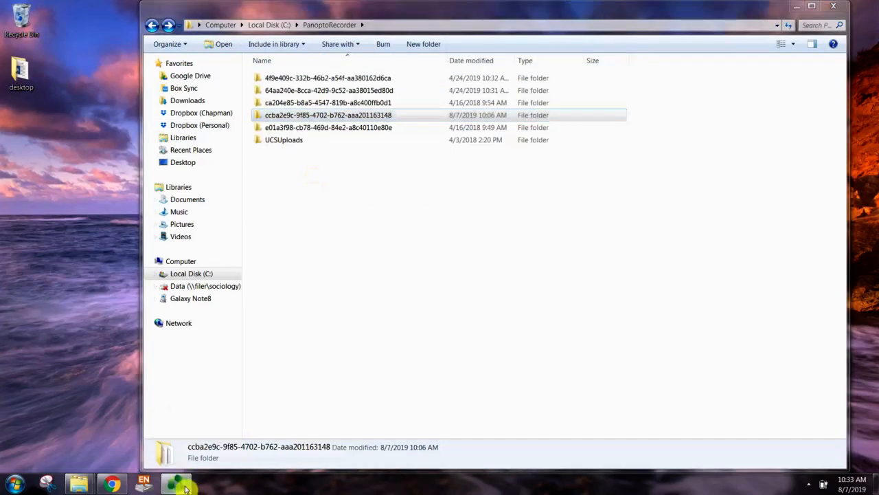
{"action": "right_click", "coordinate": [182, 486]}
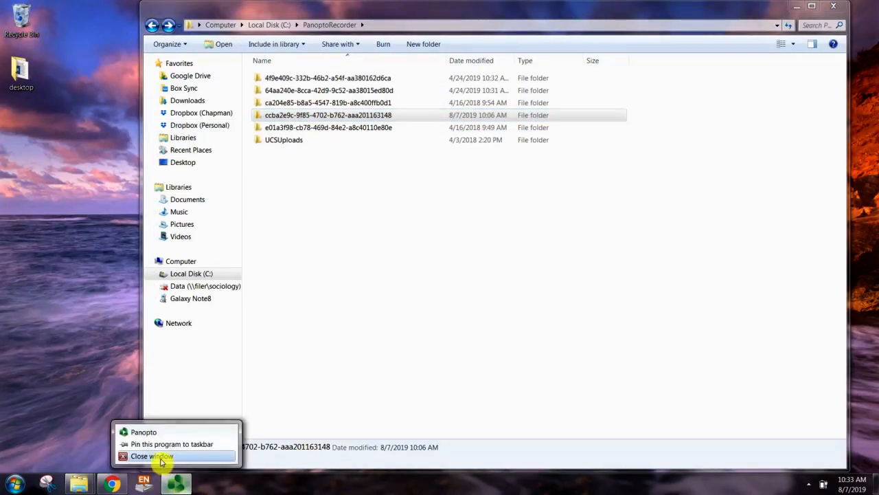
{"action": "left_click", "coordinate": [134, 464]}
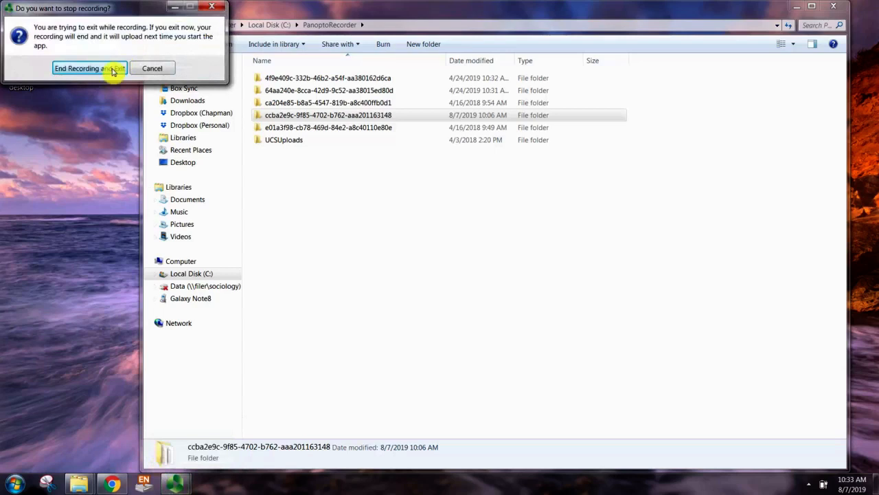